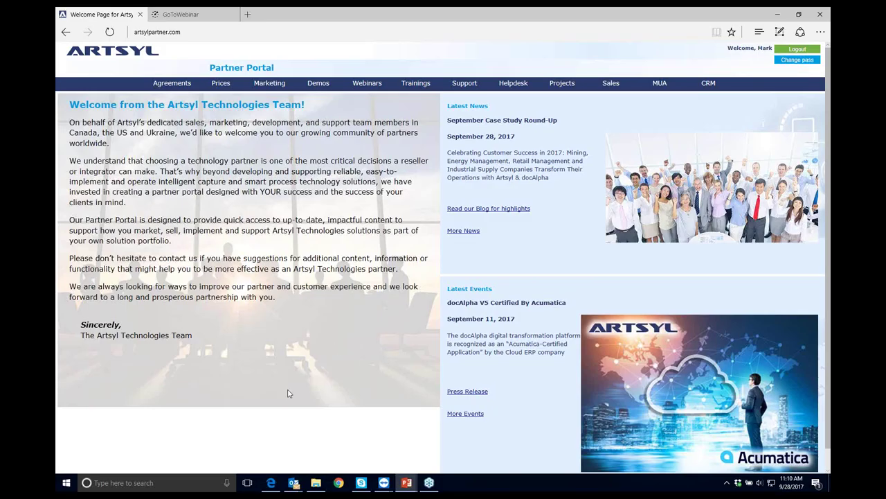
- Bring up the GP2013SALESDEMO remote session in TeamViewer and show it full screen
{"action": "mouse_move", "coordinate": [386, 484]}
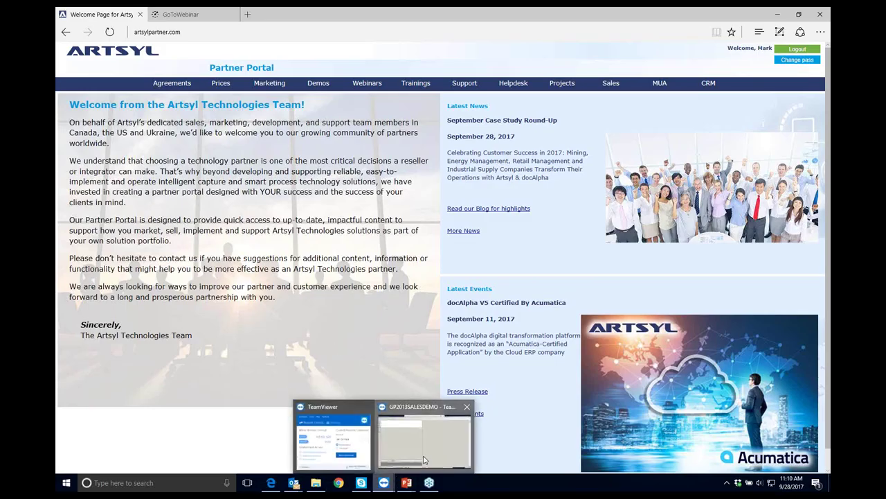
{"action": "left_click", "coordinate": [425, 436]}
{"action": "left_click", "coordinate": [593, 38]}
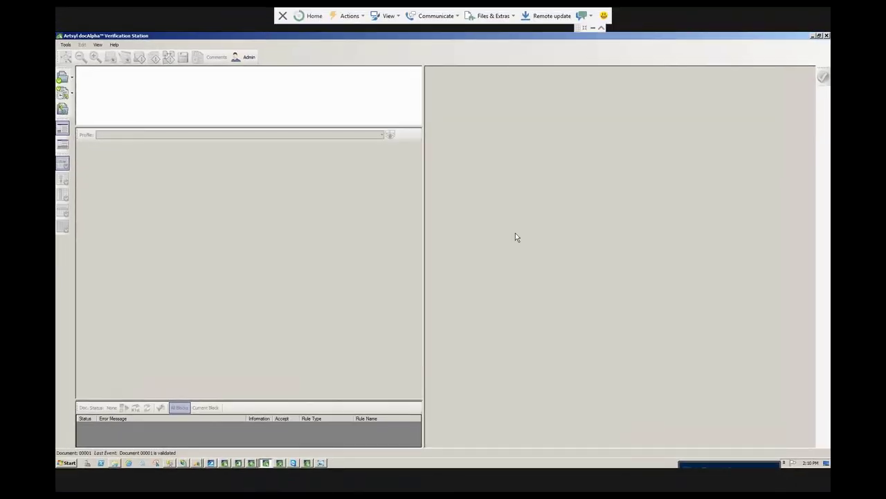
{"action": "left_click", "coordinate": [323, 464]}
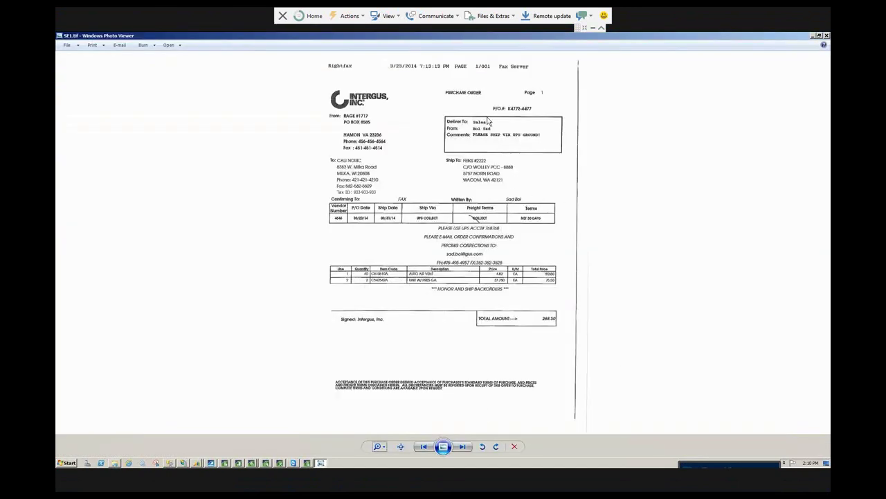
{"action": "left_click", "coordinate": [462, 446]}
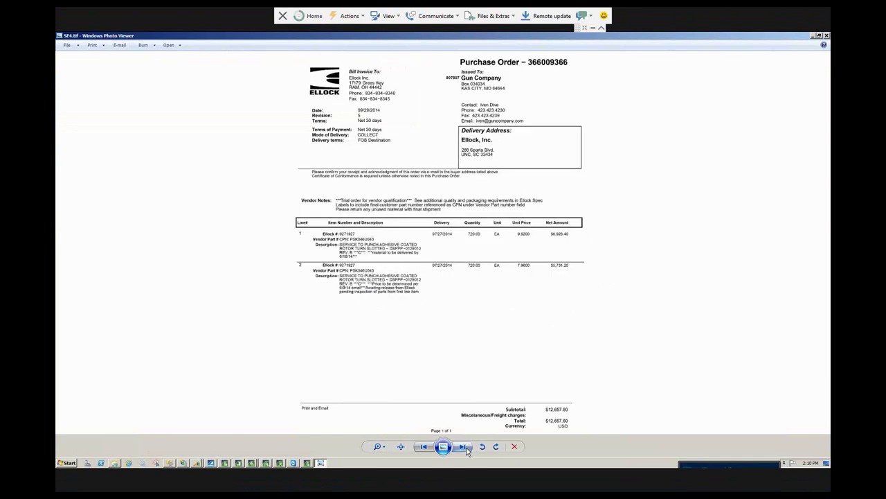
{"action": "left_click", "coordinate": [465, 447]}
{"action": "left_click", "coordinate": [424, 447]}
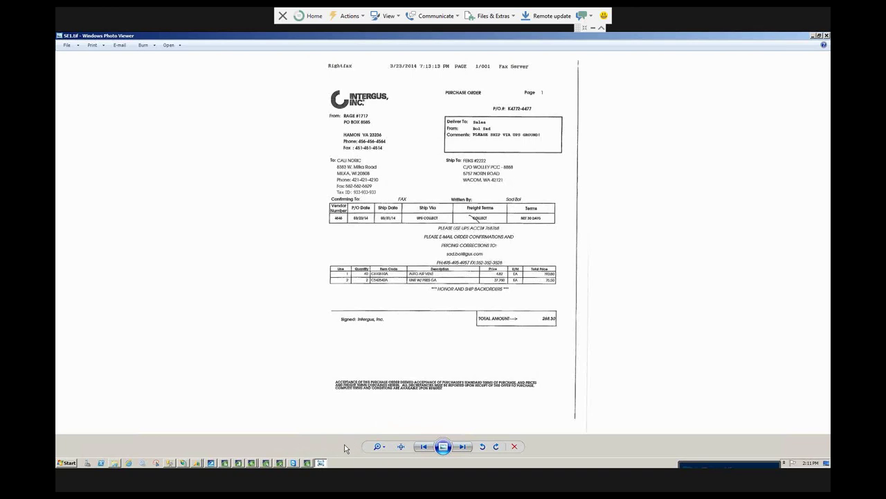
{"action": "left_click", "coordinate": [266, 462]}
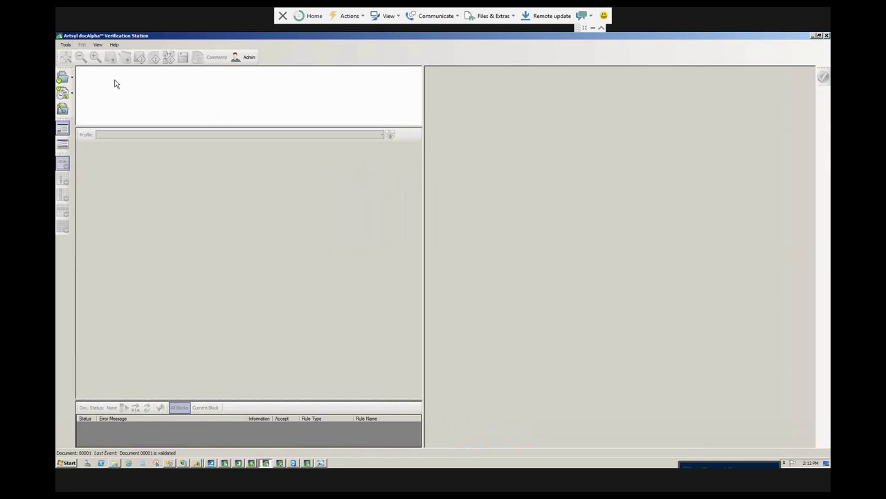
- Open postponed sales-order batch 194 from the postponed batch list
{"action": "left_click", "coordinate": [72, 94]}
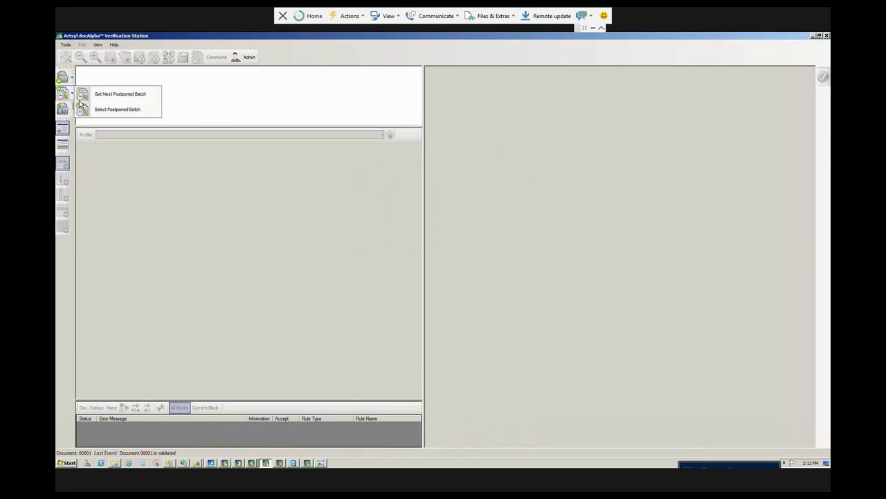
{"action": "left_click", "coordinate": [94, 110]}
{"action": "left_click", "coordinate": [588, 303]}
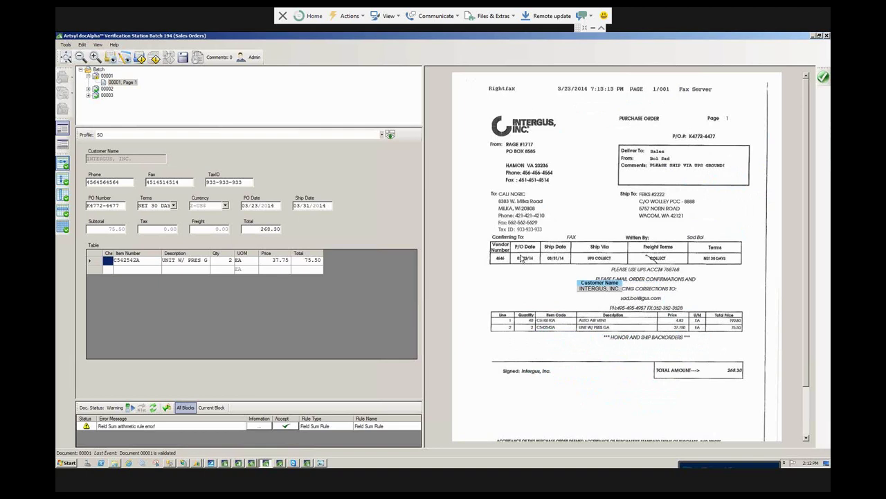
{"action": "left_click", "coordinate": [489, 262]}
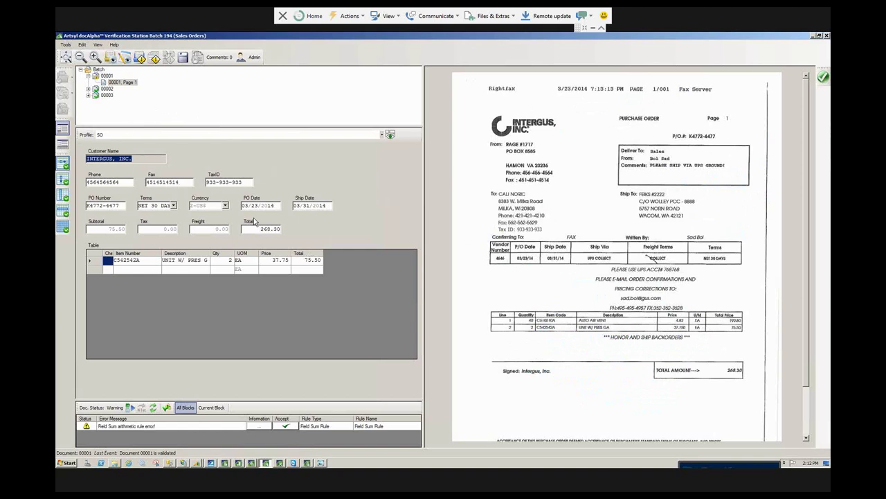
{"action": "left_click", "coordinate": [122, 182]}
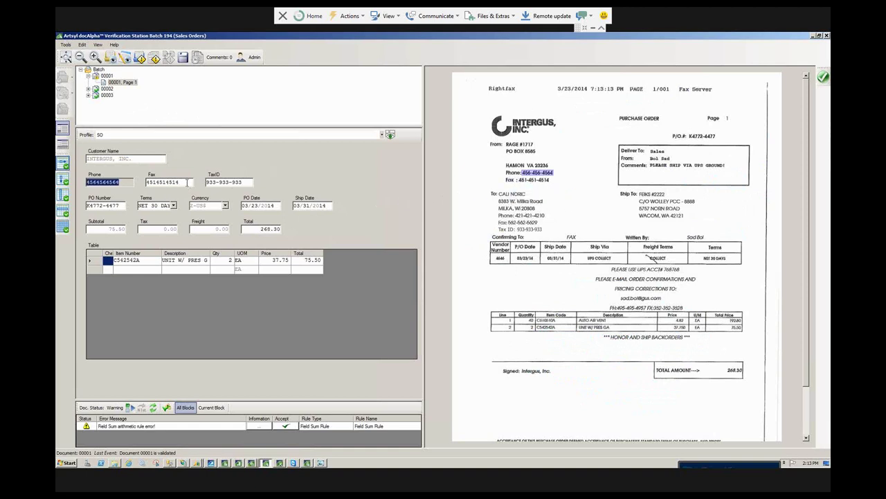
{"action": "left_click", "coordinate": [109, 206]}
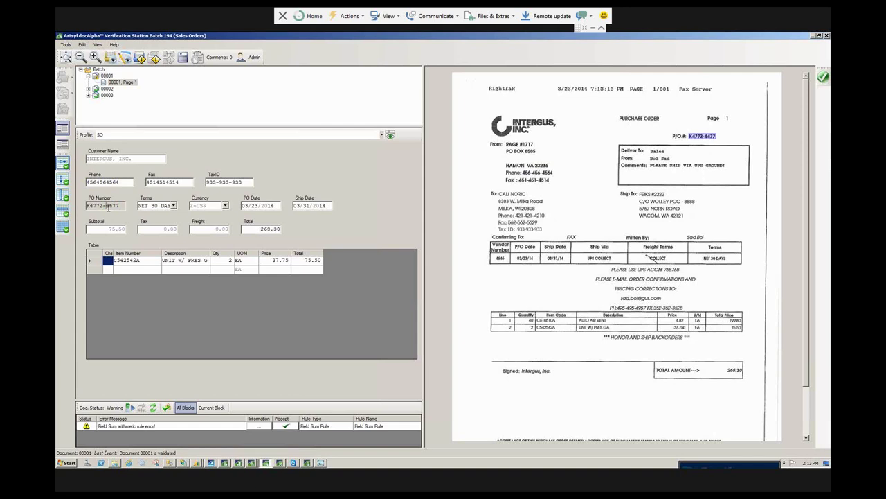
{"action": "left_click", "coordinate": [260, 206]}
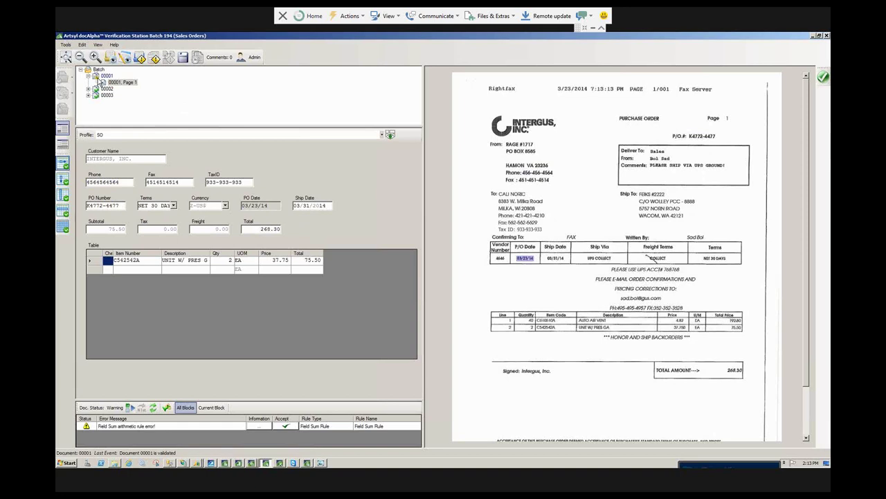
{"action": "left_click", "coordinate": [128, 83]}
- Read the Intergus order's Field Sum Rule error details, then open document 00002, the Ellock order
{"action": "left_click", "coordinate": [261, 427]}
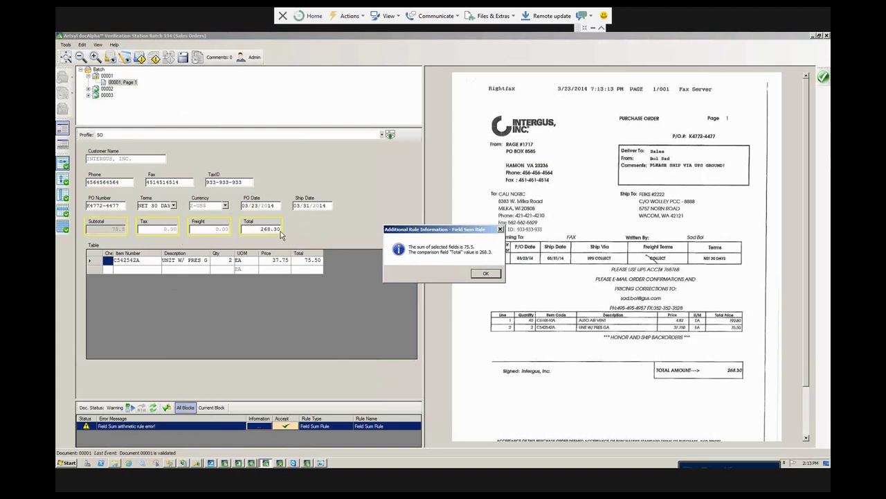
{"action": "left_click", "coordinate": [494, 275]}
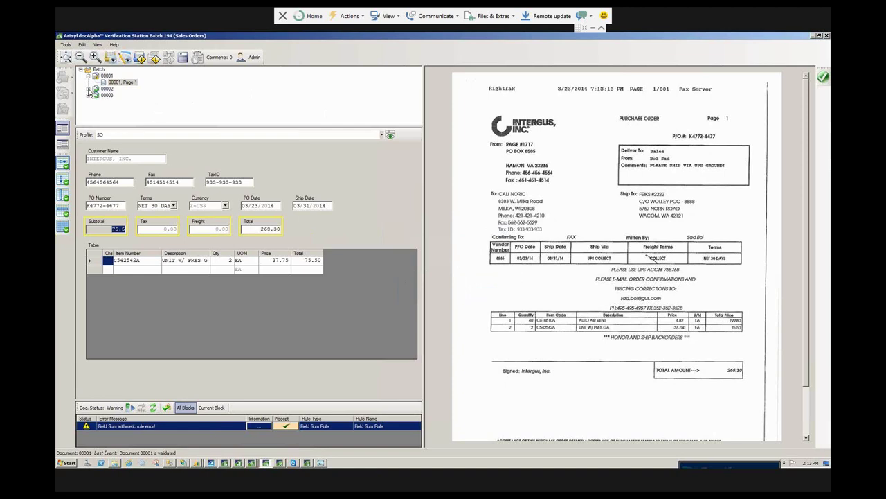
{"action": "left_click", "coordinate": [90, 92]}
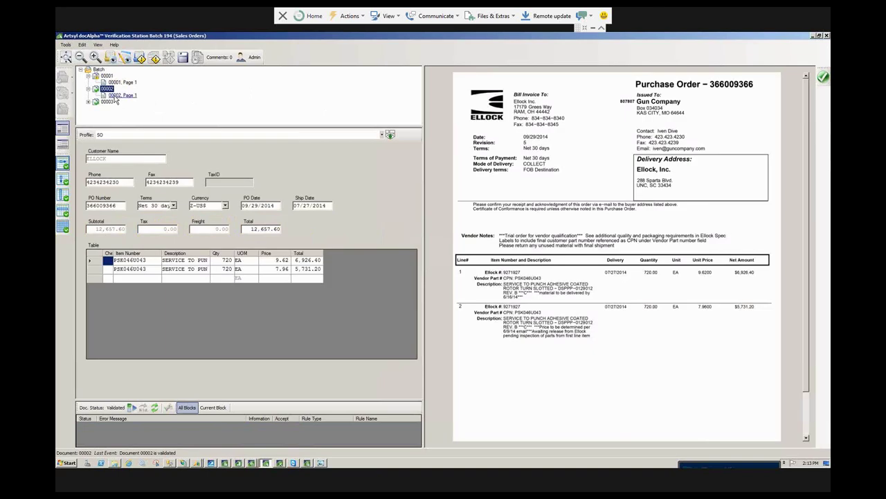
- Review page 1 of the Ellock order 00002 and the TEAM order 00003
{"action": "left_click", "coordinate": [115, 97]}
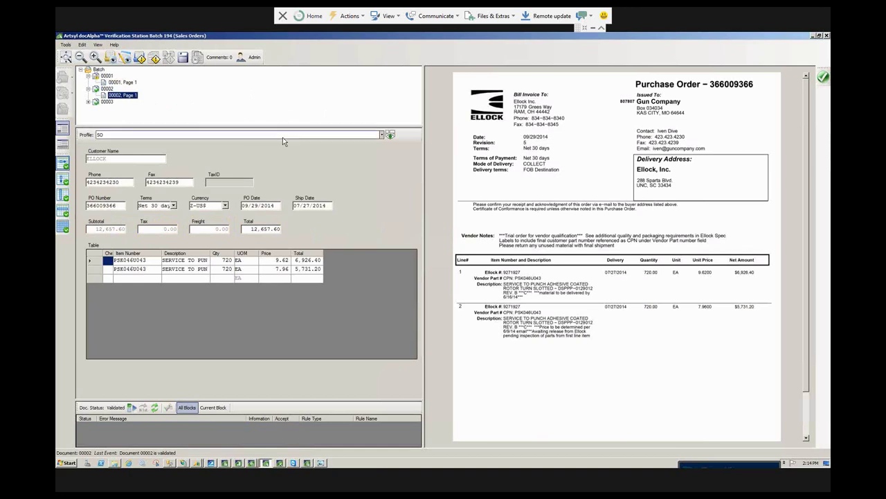
{"action": "left_click", "coordinate": [95, 102]}
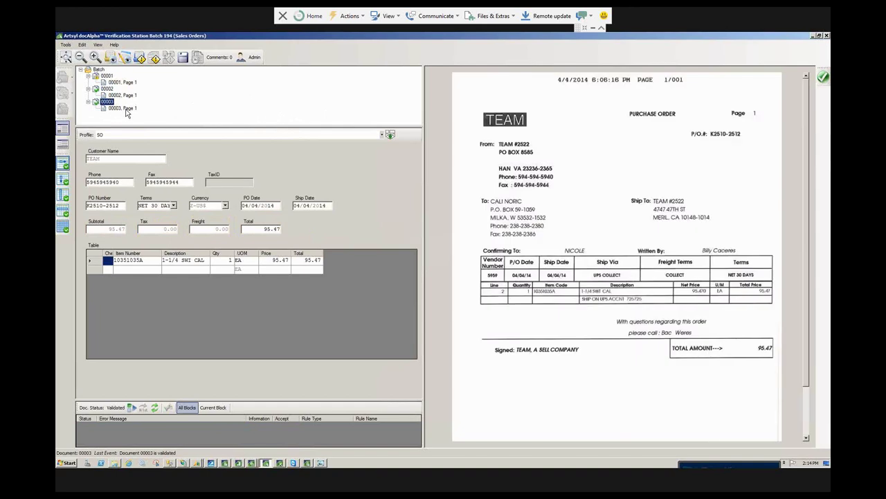
{"action": "left_click", "coordinate": [124, 109]}
- Return to Intergus order 00001 and check line 1's item number against the fax
{"action": "left_click", "coordinate": [119, 84]}
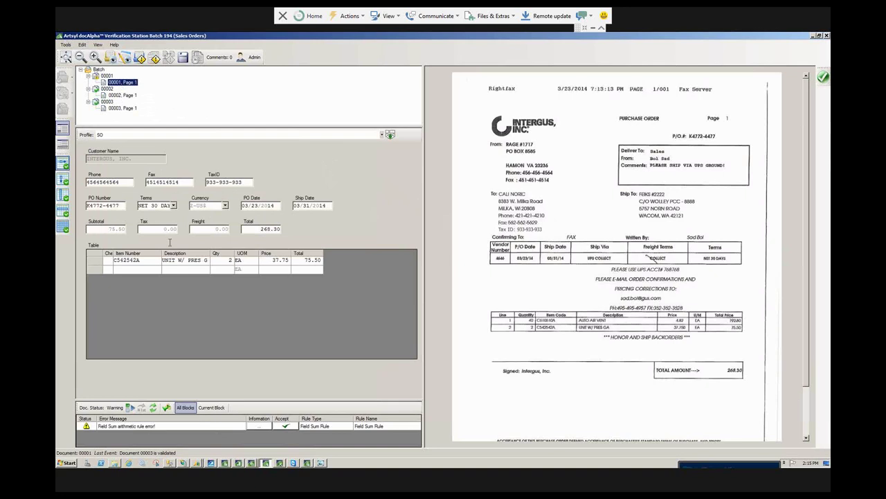
{"action": "key", "text": "Tab"}
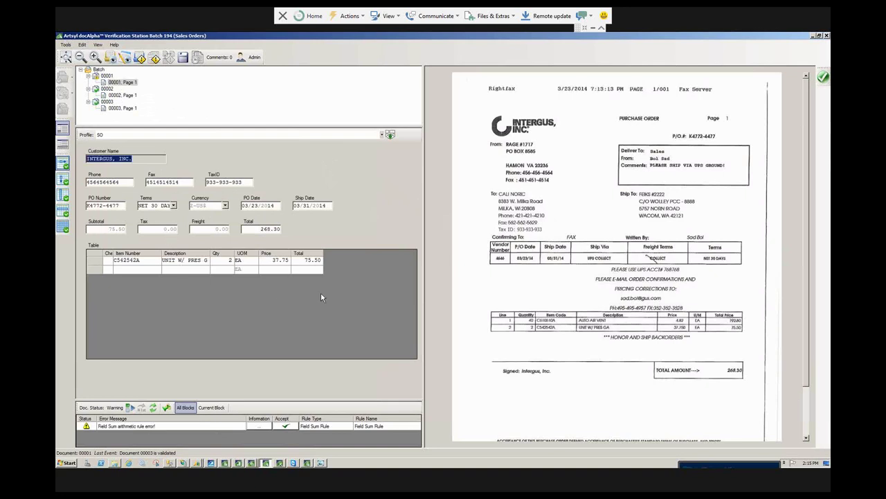
{"action": "left_click", "coordinate": [140, 264]}
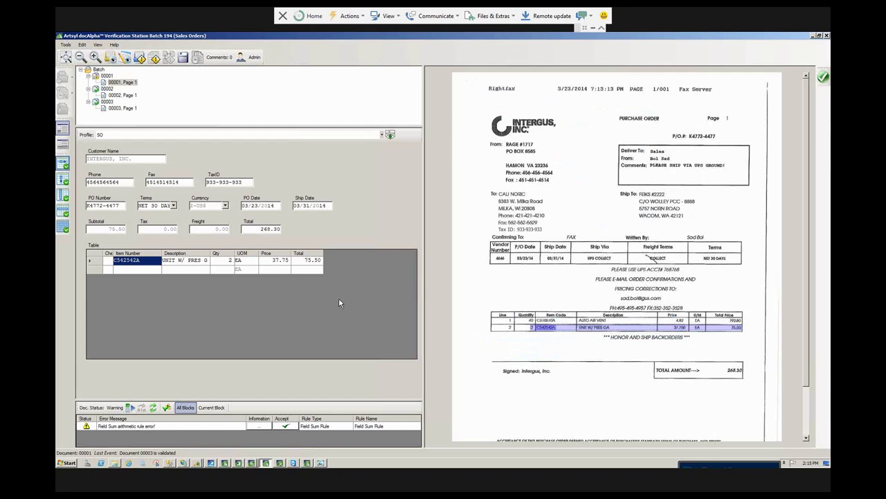
- Capture line 2 from the fax: C610610A, AUTO AIR VENT, quantity 40, EA, price 4.82
{"action": "left_click", "coordinate": [146, 269]}
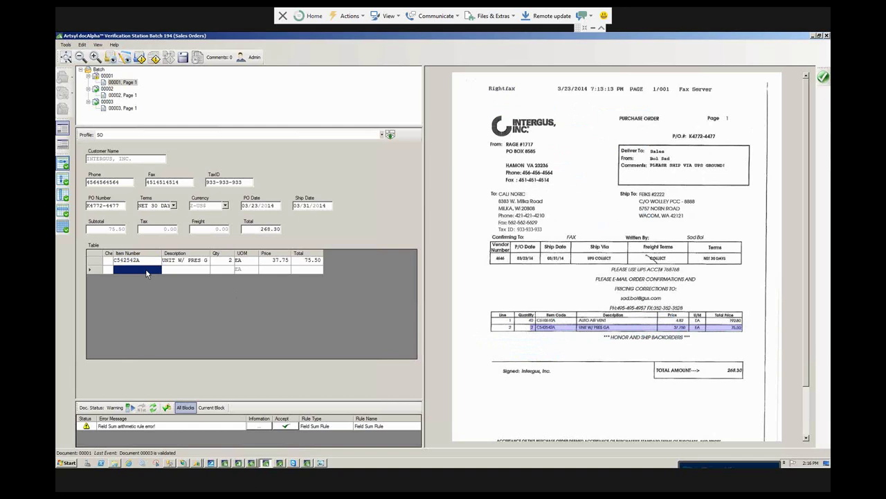
{"action": "left_click", "coordinate": [548, 326]}
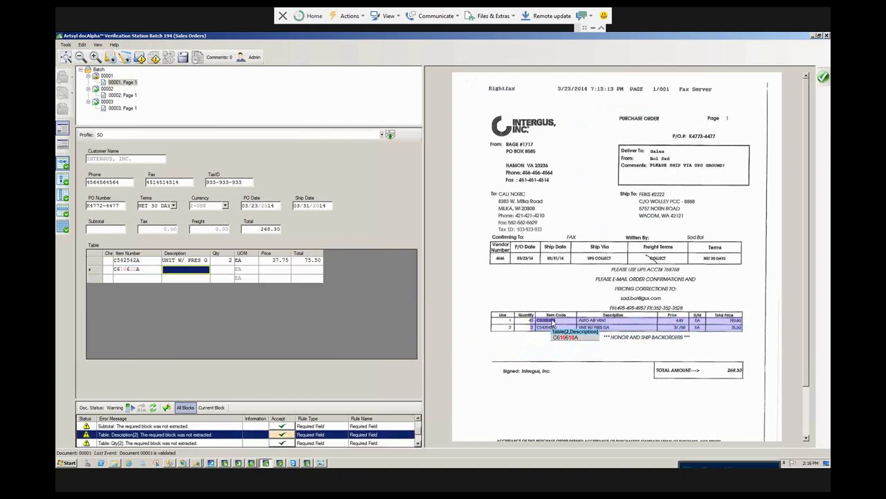
{"action": "left_click_drag", "start_coordinate": [578, 318], "coordinate": [614, 322]}
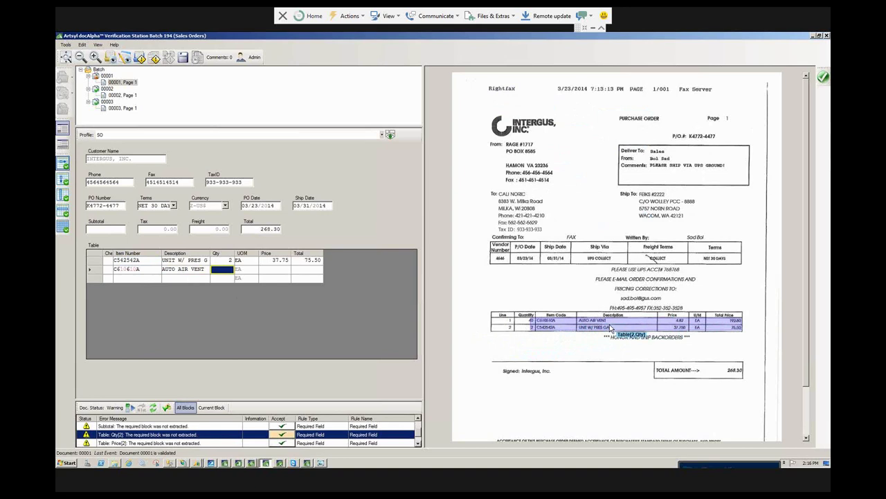
{"action": "left_click_drag", "start_coordinate": [527, 318], "coordinate": [532, 324]}
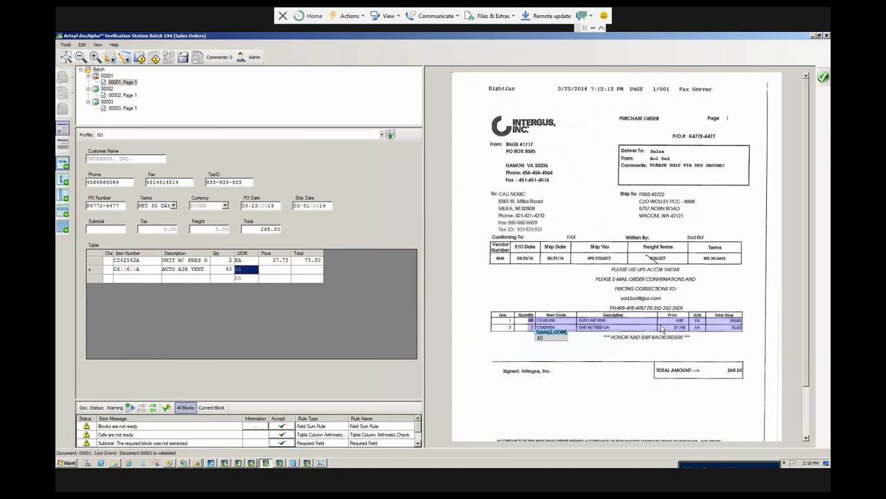
{"action": "left_click_drag", "start_coordinate": [698, 323], "coordinate": [697, 323]}
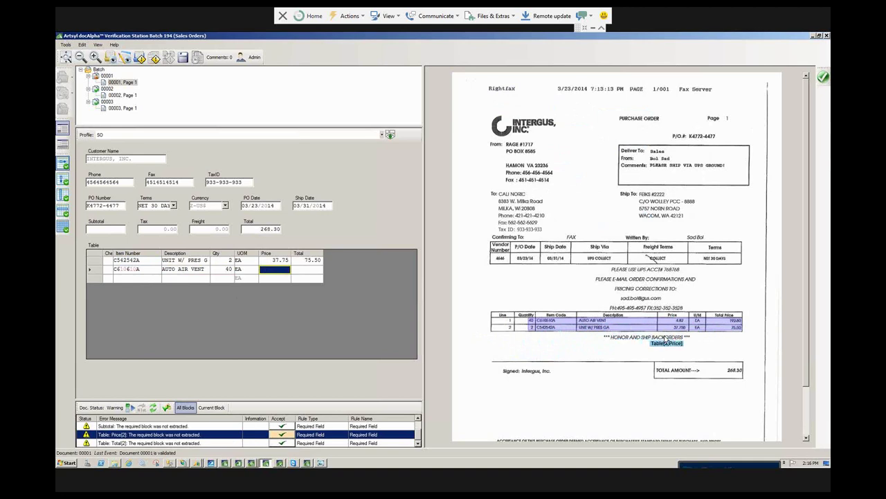
{"action": "left_click_drag", "start_coordinate": [676, 318], "coordinate": [682, 326]}
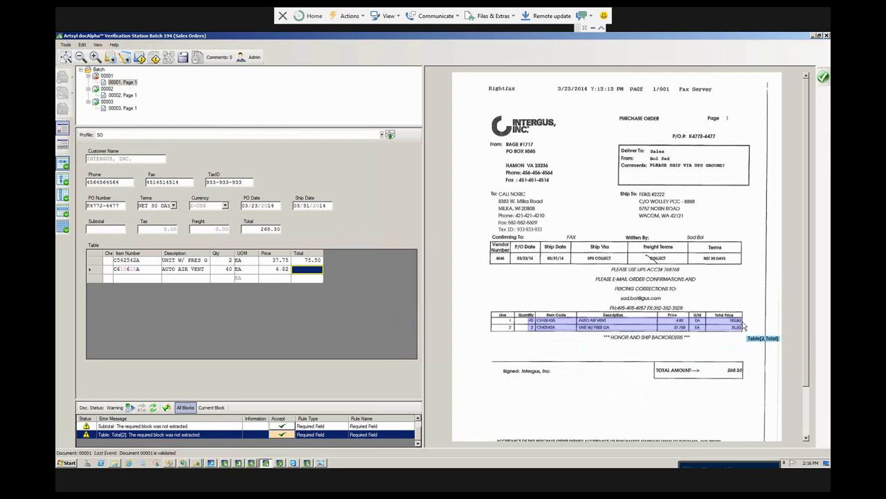
- Fill line 2's Total with 19280 from the fax's total price and select it
{"action": "mouse_move", "coordinate": [738, 324]}
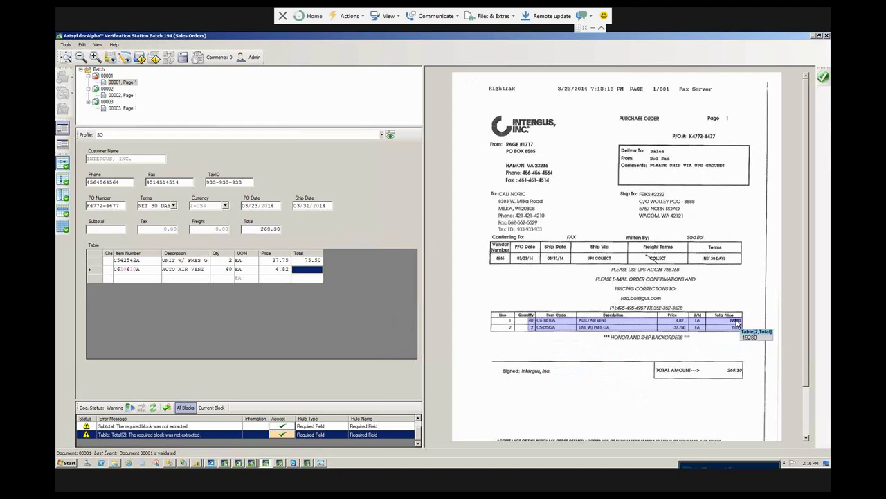
{"action": "left_click", "coordinate": [738, 324]}
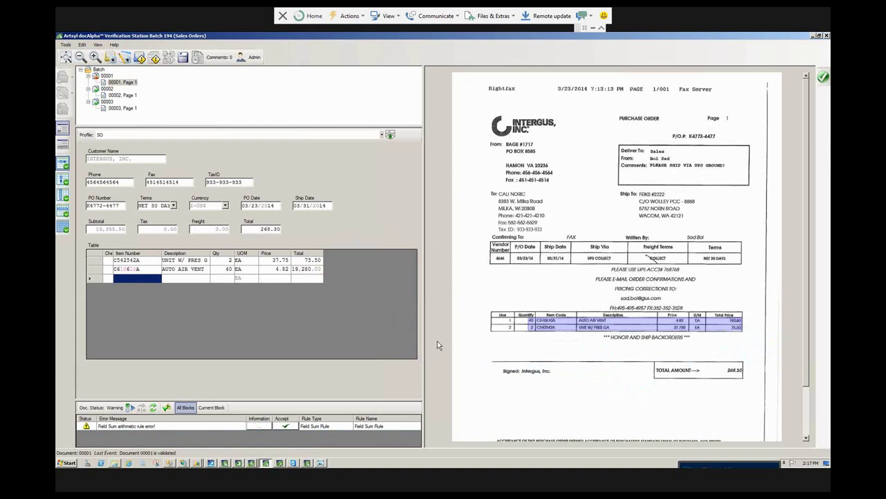
{"action": "left_click", "coordinate": [318, 271]}
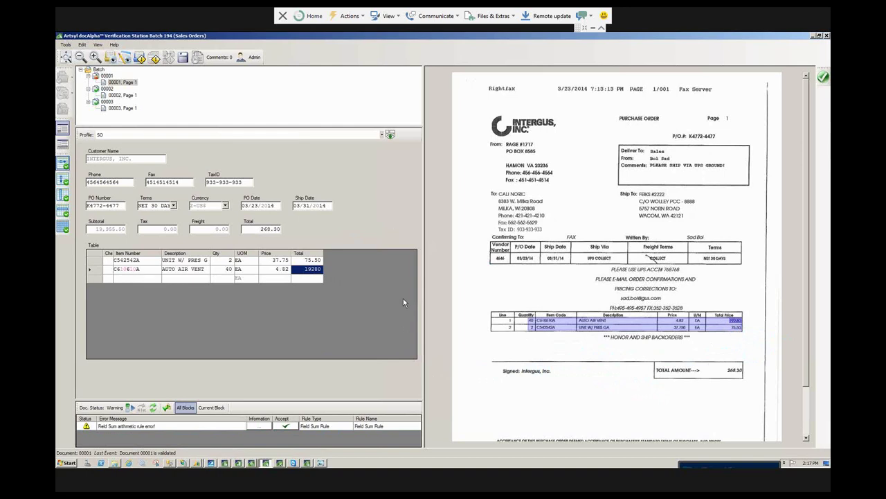
- Run character verification (F7) and confirm line 2's item number C610610A
{"action": "key", "text": "F7"}
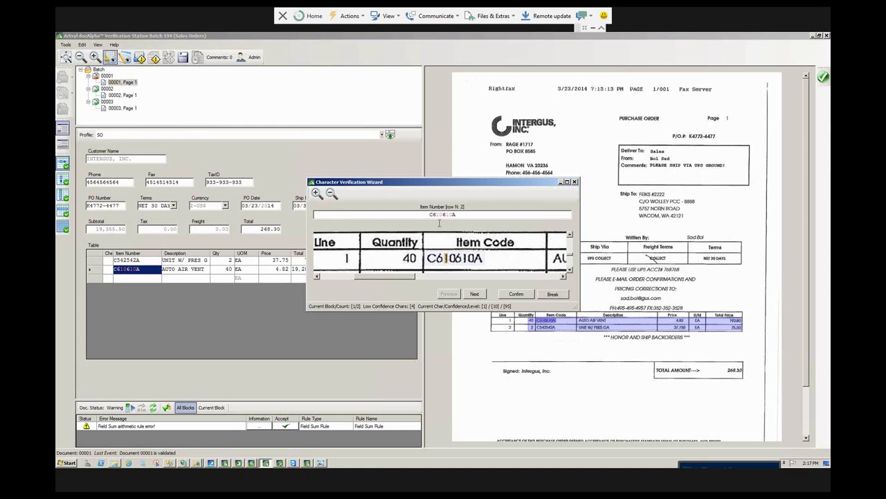
{"action": "left_click", "coordinate": [518, 295]}
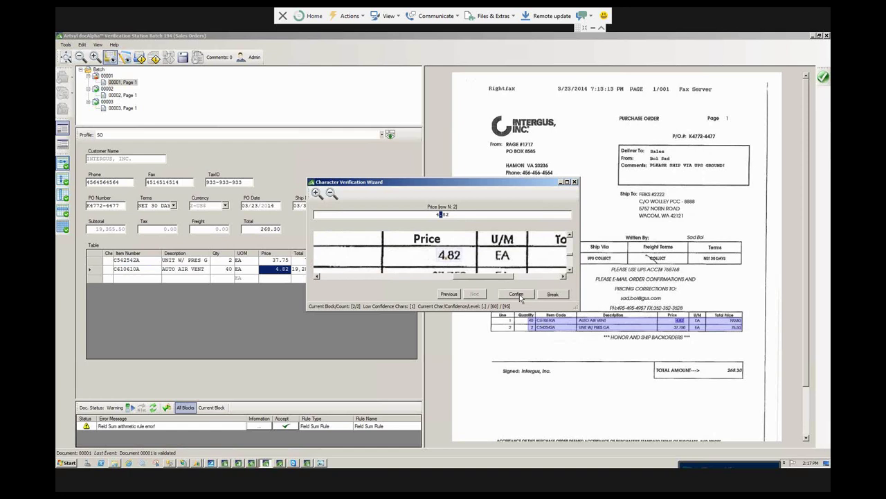
- Accept line 2's price 4.82 and dismiss the verification-completed notice
{"action": "left_click", "coordinate": [518, 295]}
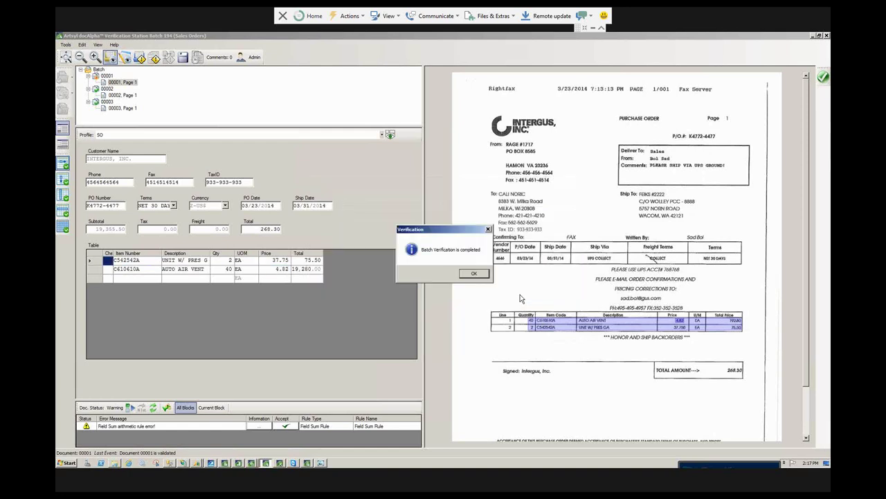
{"action": "left_click", "coordinate": [474, 274]}
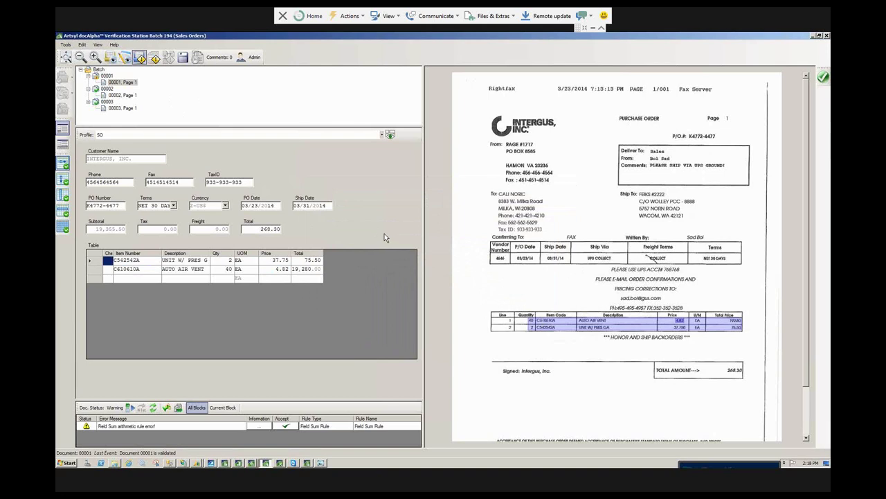
- View the Field Sum rule details: line totals 19355.5 versus a Total of 268.3
{"action": "left_click", "coordinate": [261, 427]}
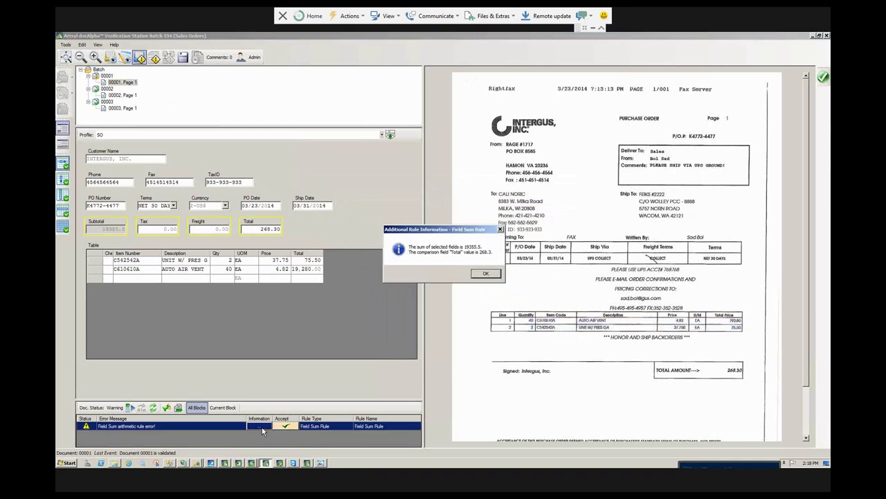
{"action": "left_click", "coordinate": [487, 274]}
- Correct line 2's Total from 19280 to 192.80 by inserting a decimal point
{"action": "left_click", "coordinate": [487, 274]}
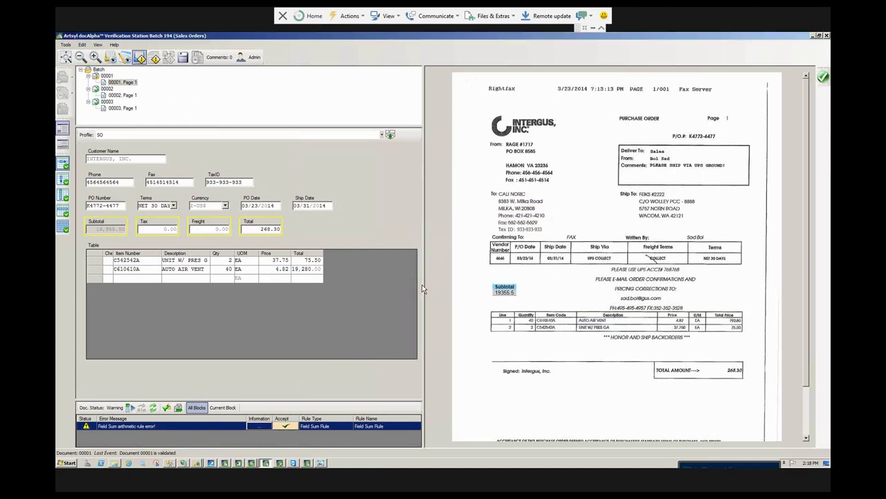
{"action": "left_click", "coordinate": [312, 269]}
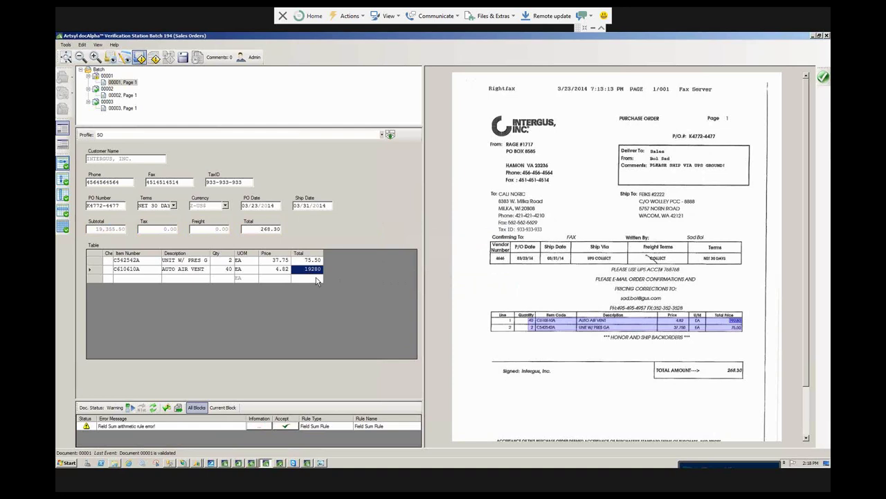
{"action": "left_click", "coordinate": [314, 269]}
{"action": "left_click", "coordinate": [324, 269]}
{"action": "type", "text": "."}
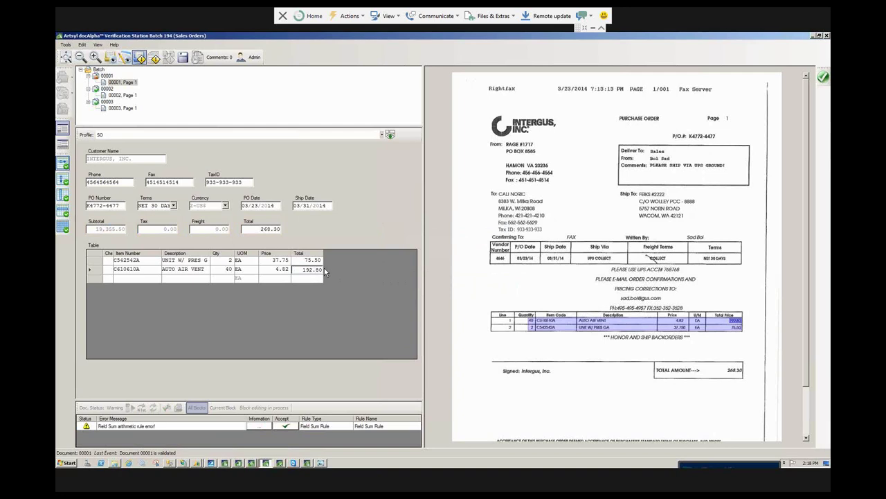
{"action": "key", "text": "Tab"}
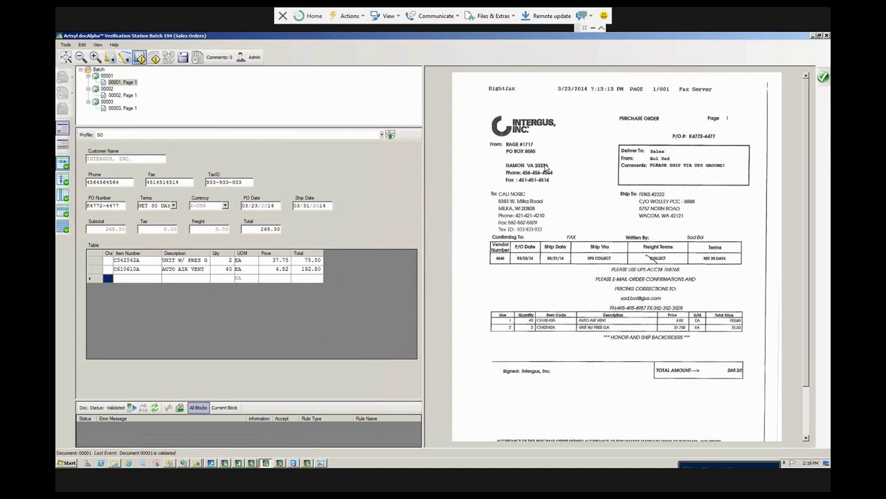
- Send validated batch 194 on from docAlpha, leaving the Verification Station workspace empty
{"action": "left_click", "coordinate": [824, 82]}
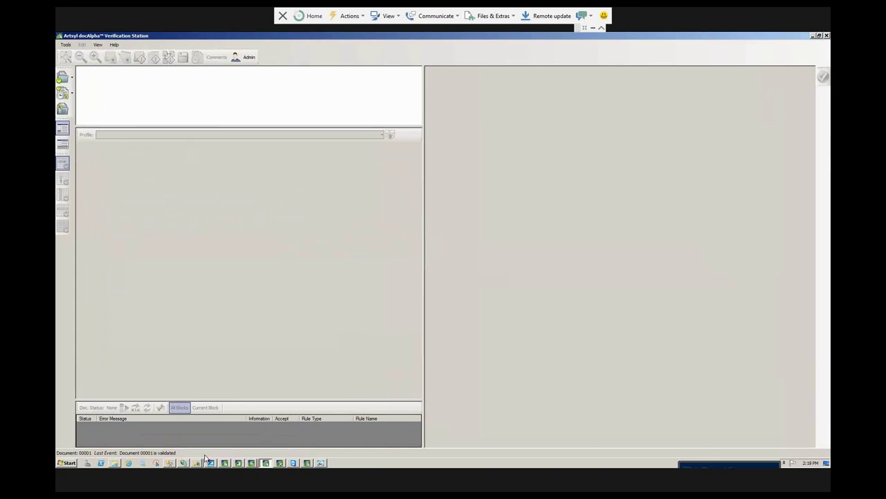
- Show the faxed Intergus purchase order SE1.tif in a smaller Photo Viewer window moved aside
{"action": "left_click", "coordinate": [321, 465]}
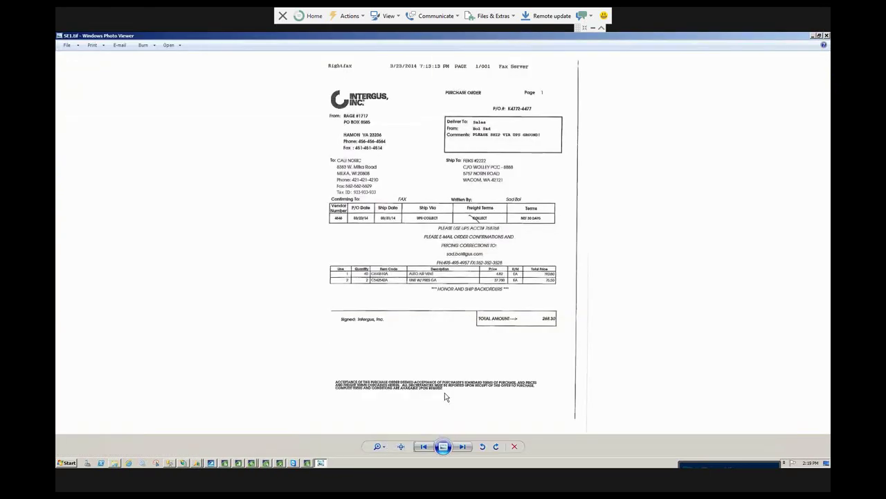
{"action": "left_click", "coordinate": [820, 36]}
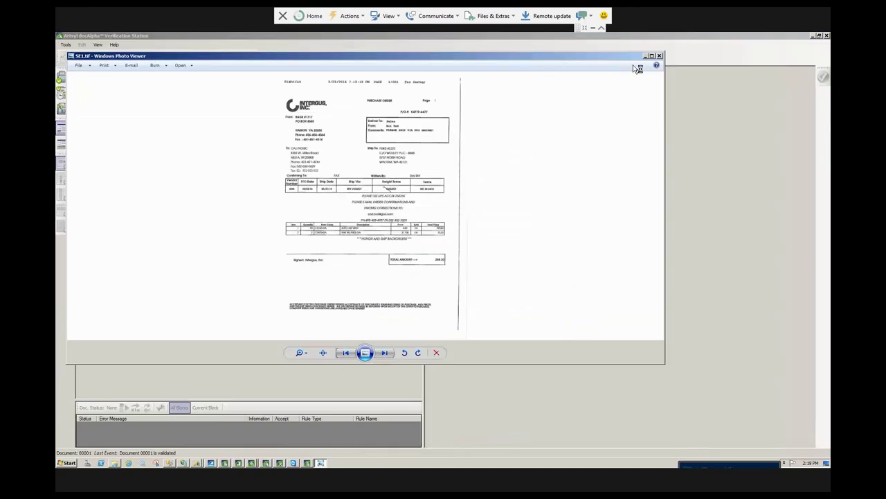
{"action": "left_click_drag", "start_coordinate": [561, 56], "coordinate": [680, 65]}
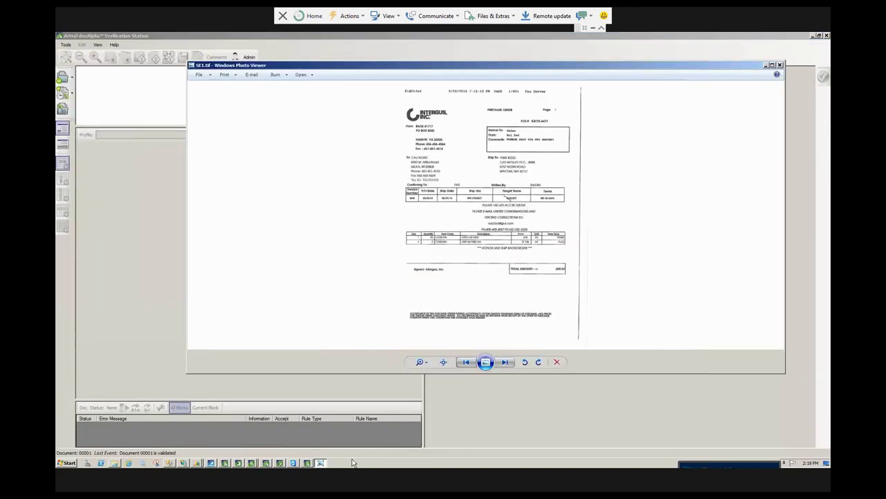
{"action": "left_click", "coordinate": [196, 462]}
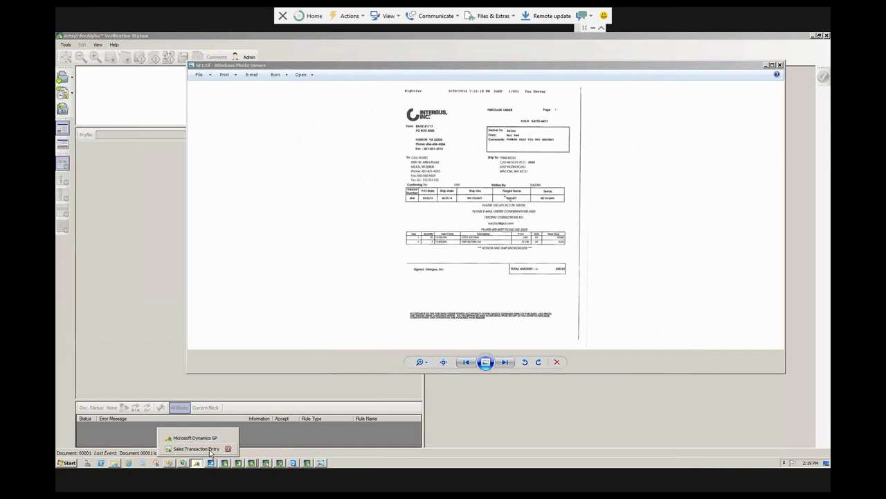
- Position the STDORD Sales Transaction Entry window beside the image, and exit the PowerPoint slideshow
{"action": "left_click", "coordinate": [210, 449]}
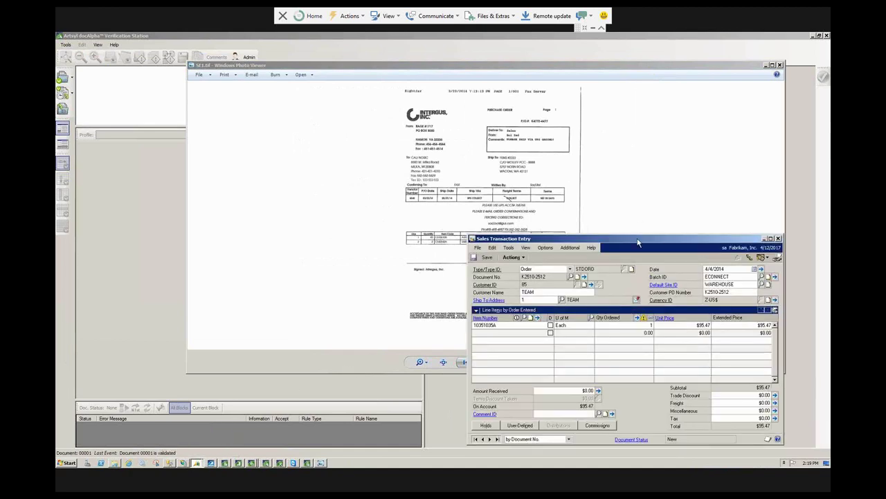
{"action": "left_click_drag", "start_coordinate": [177, 198], "coordinate": [179, 196]}
{"action": "left_click_drag", "start_coordinate": [243, 200], "coordinate": [367, 183]}
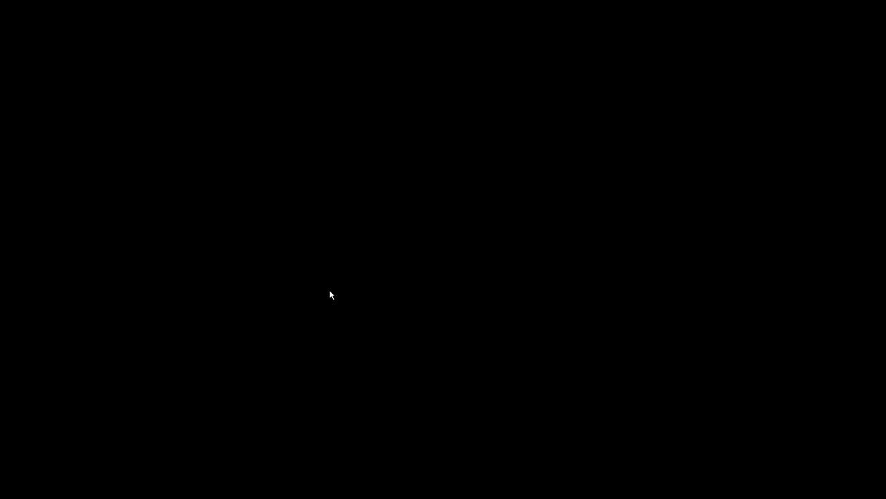
{"action": "key", "text": "Escape"}
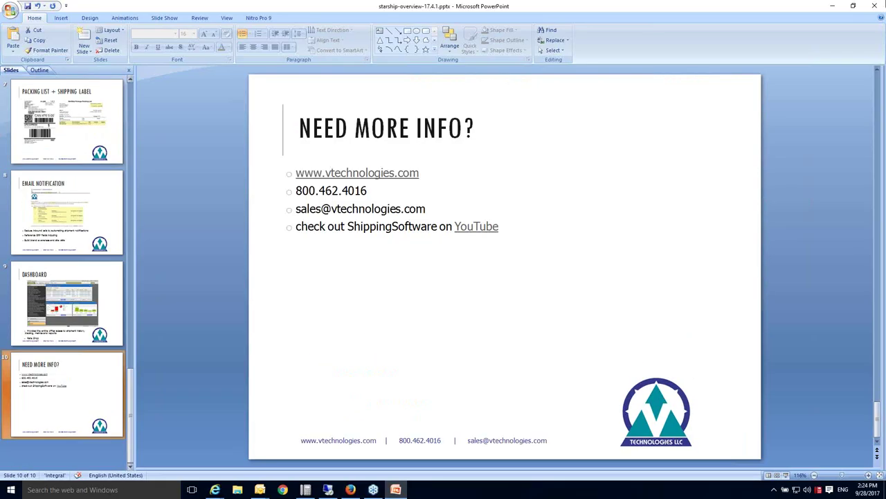
- Minimize the presentation and restore the remote StarShip session, maximized to full screen
{"action": "left_click", "coordinate": [833, 7]}
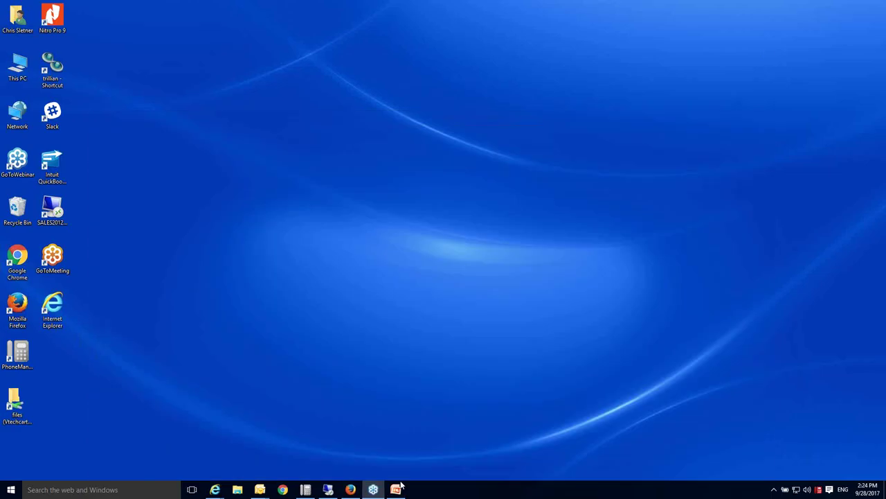
{"action": "left_click", "coordinate": [329, 490]}
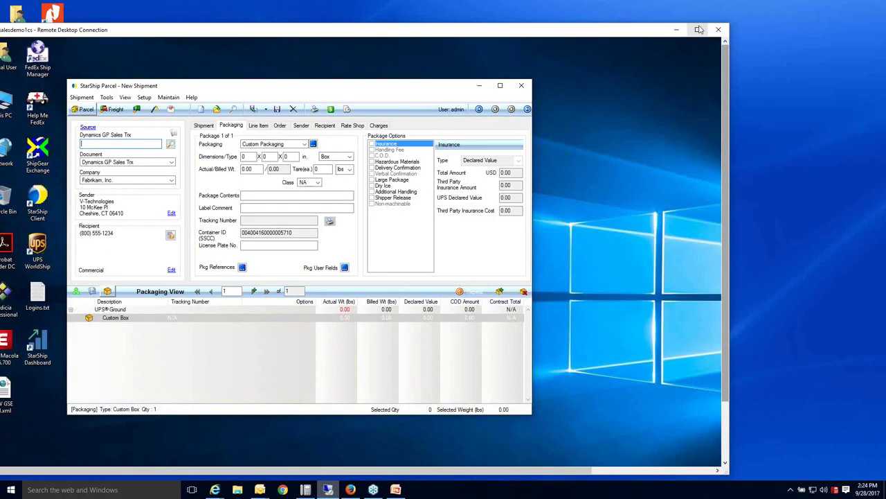
{"action": "left_click", "coordinate": [699, 29]}
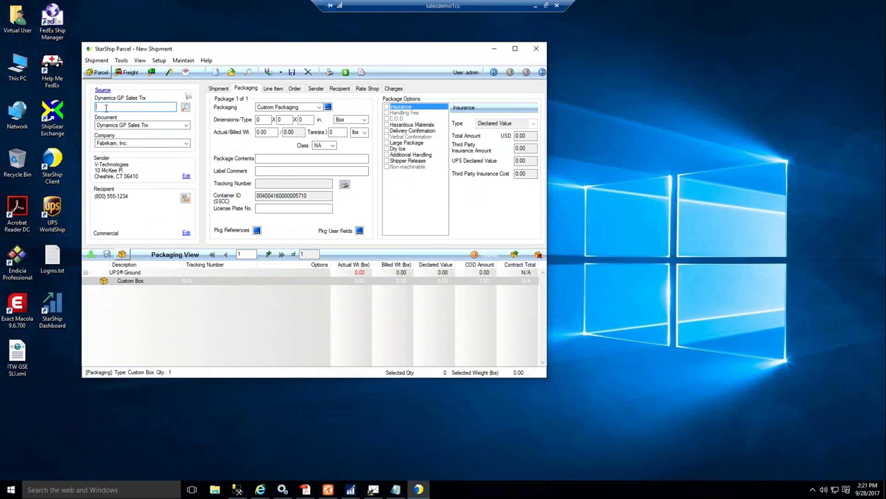
- Start a Dynamics GP sales document lookup and review its column list
{"action": "left_click", "coordinate": [186, 109]}
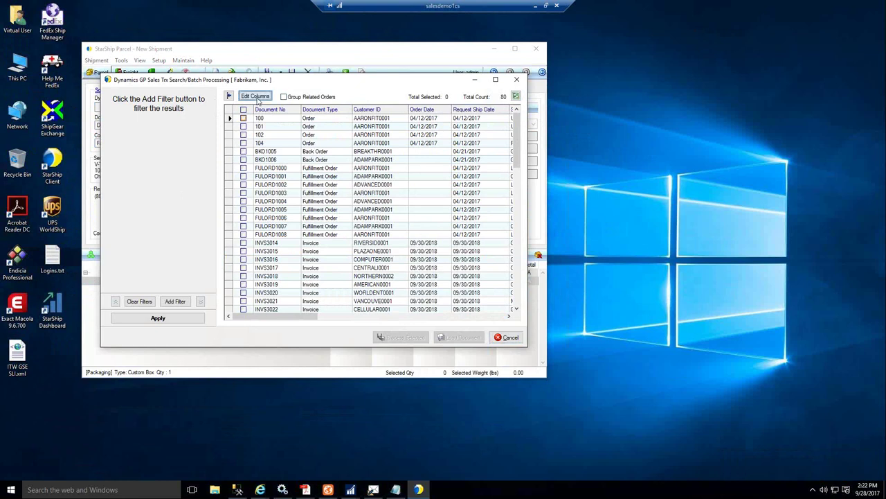
{"action": "left_click", "coordinate": [255, 96]}
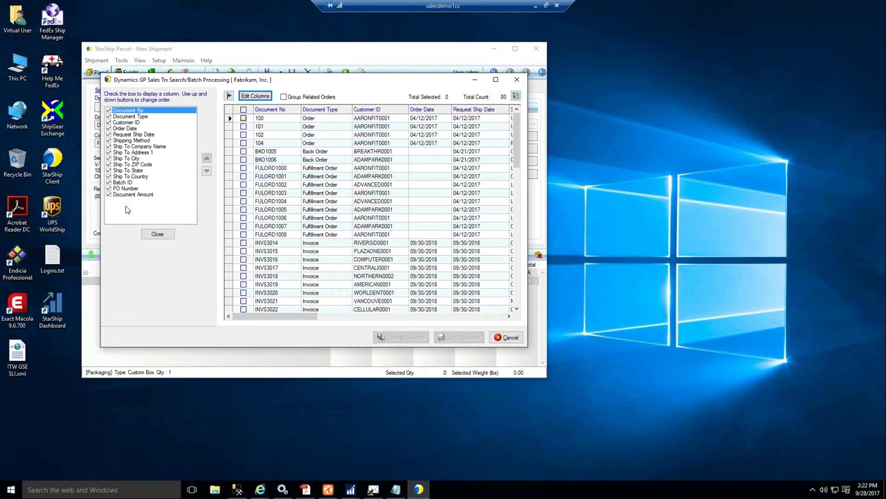
{"action": "left_click", "coordinate": [156, 235]}
- Filter the document search by Batch ID and load order 100 into the new shipment
{"action": "left_click", "coordinate": [175, 301]}
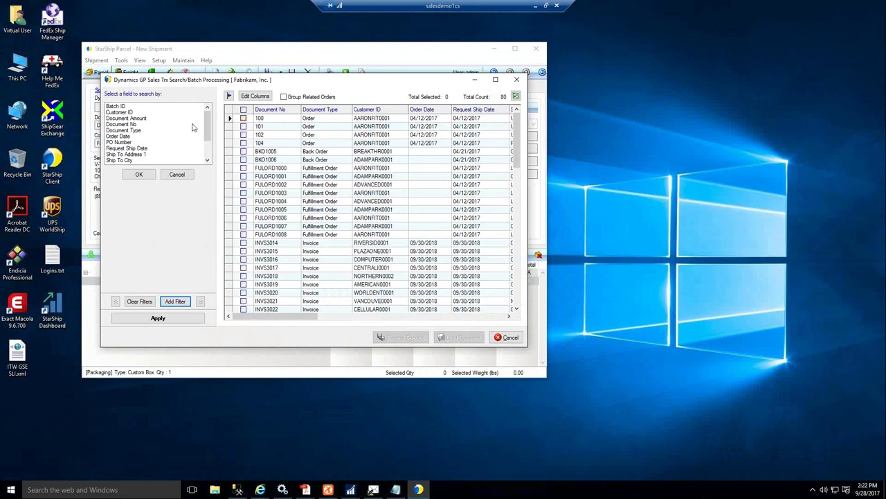
{"action": "left_click", "coordinate": [125, 107]}
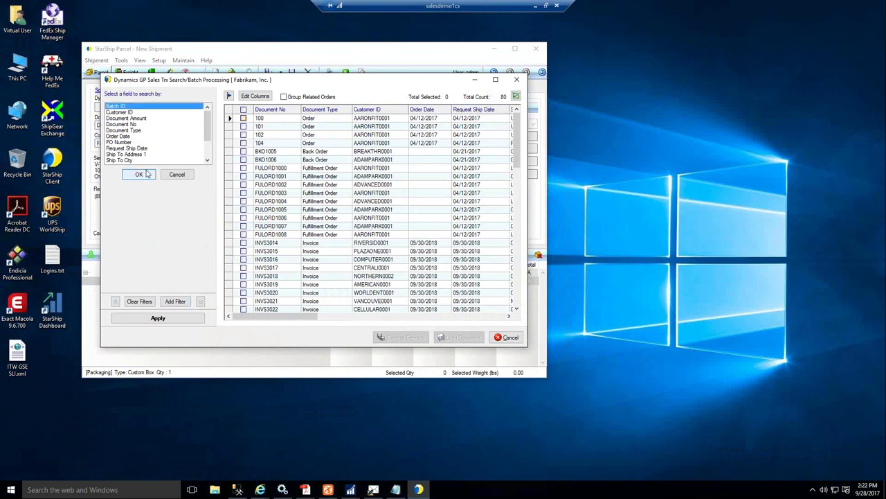
{"action": "left_click", "coordinate": [138, 174]}
{"action": "left_click_drag", "start_coordinate": [206, 121], "coordinate": [209, 146]}
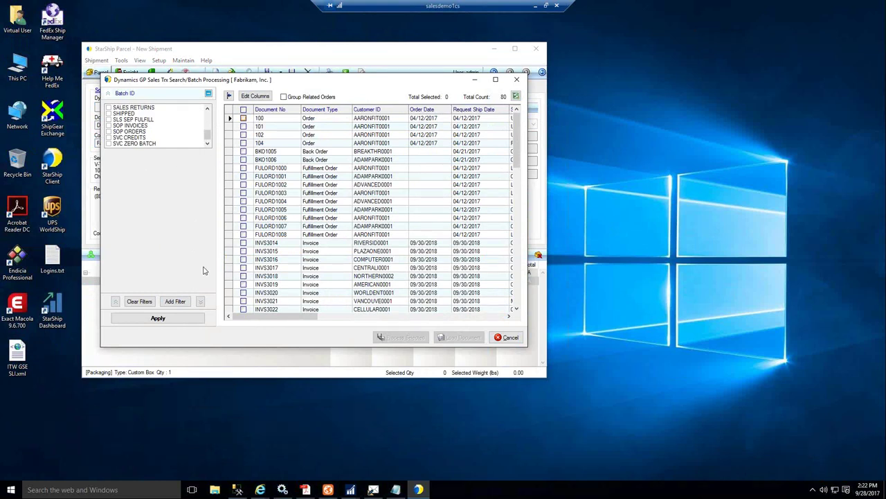
{"action": "double_click", "coordinate": [442, 119]}
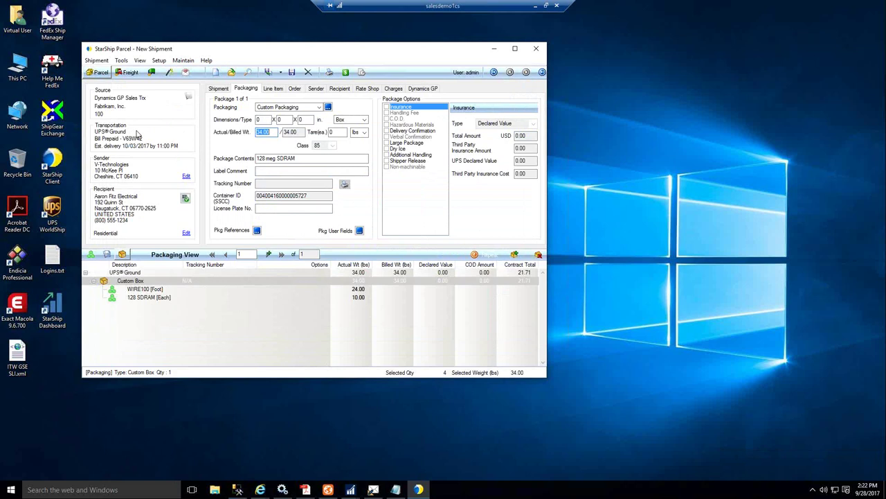
- Keep Prepaid as the shipment's billing type and show the V-Technologies sender details
{"action": "left_click", "coordinate": [218, 88]}
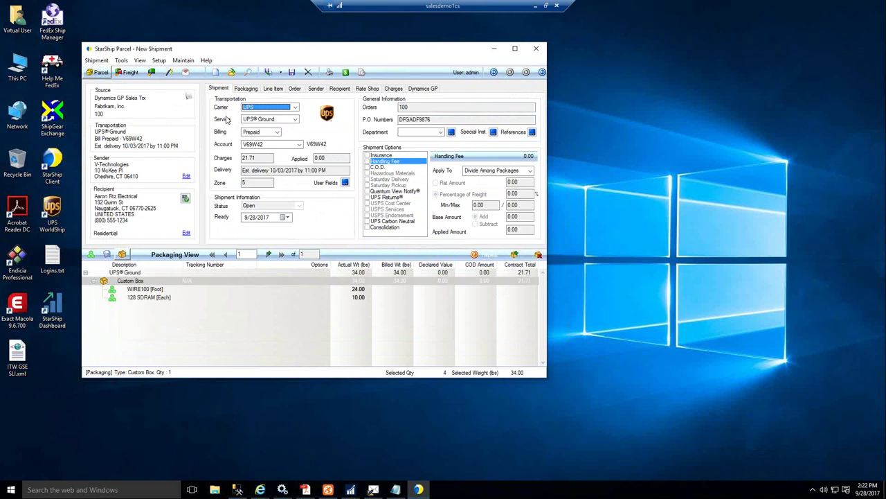
{"action": "left_click", "coordinate": [277, 133]}
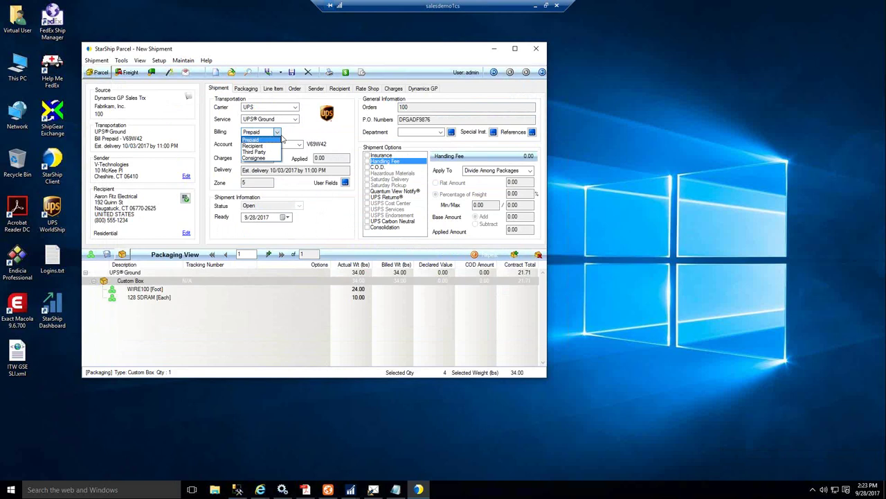
{"action": "left_click", "coordinate": [316, 141]}
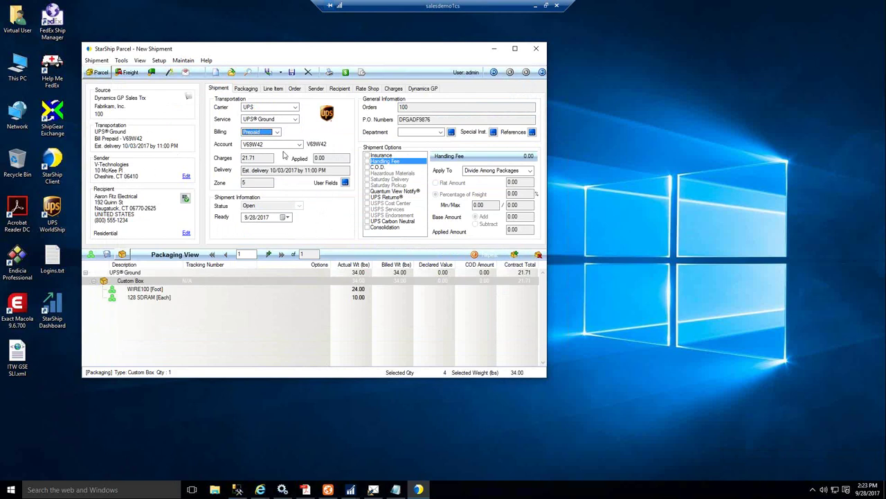
{"action": "left_click", "coordinate": [318, 90]}
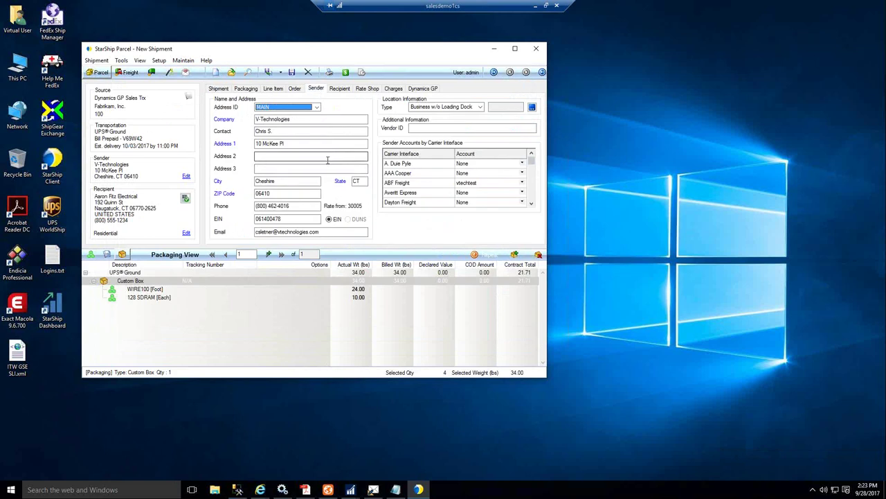
- Keep MAIN as the sender Address ID and open Aaron Fitz Electrical's recipient address
{"action": "left_click", "coordinate": [316, 108]}
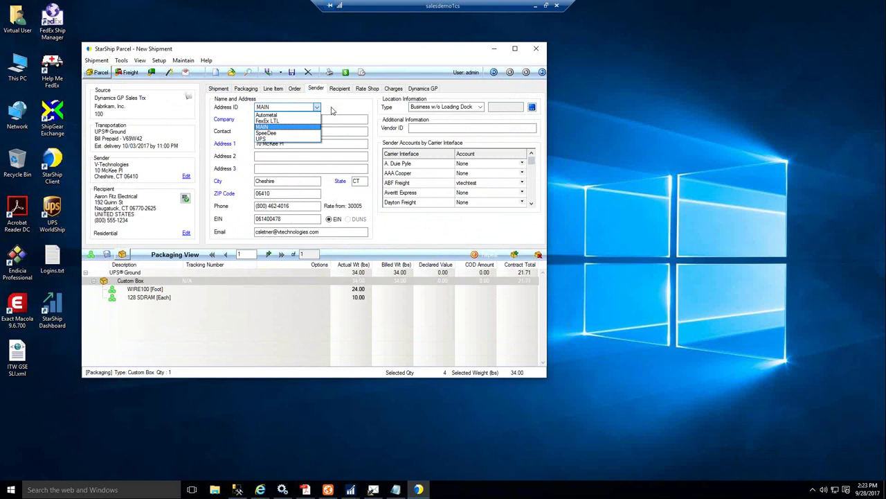
{"action": "left_click", "coordinate": [333, 111]}
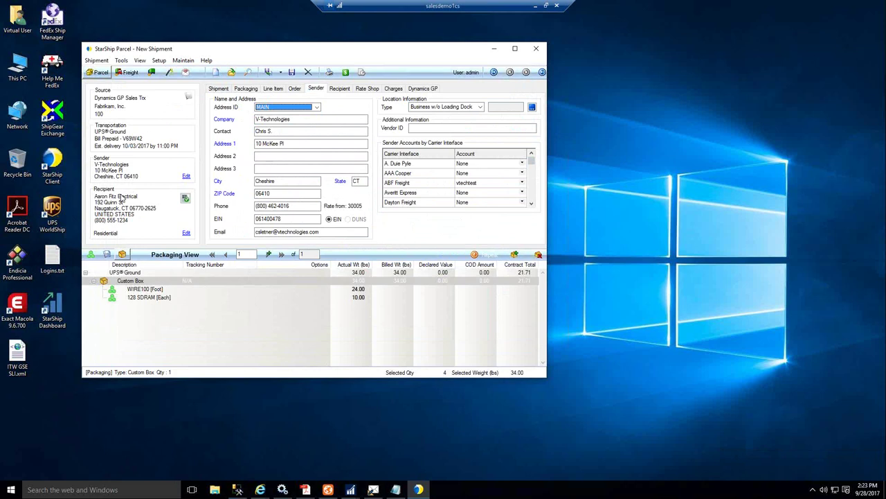
{"action": "left_click", "coordinate": [186, 233]}
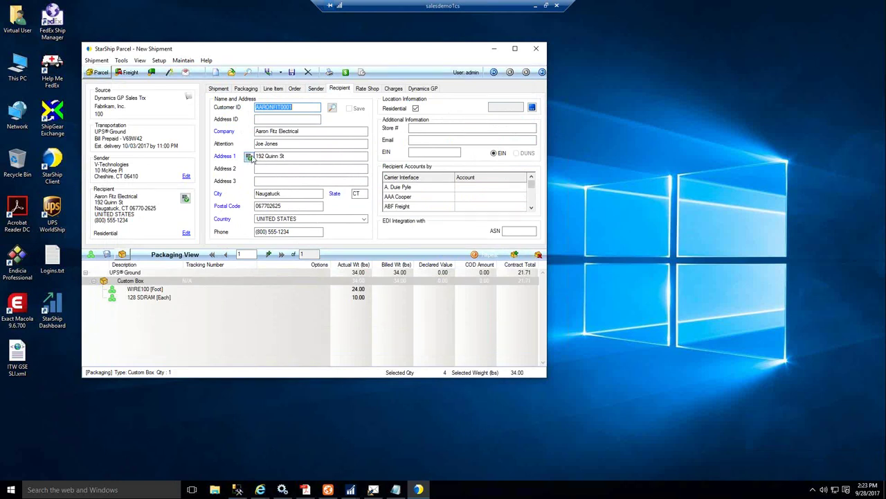
{"action": "mouse_move", "coordinate": [252, 159]}
{"action": "left_click", "coordinate": [248, 90]}
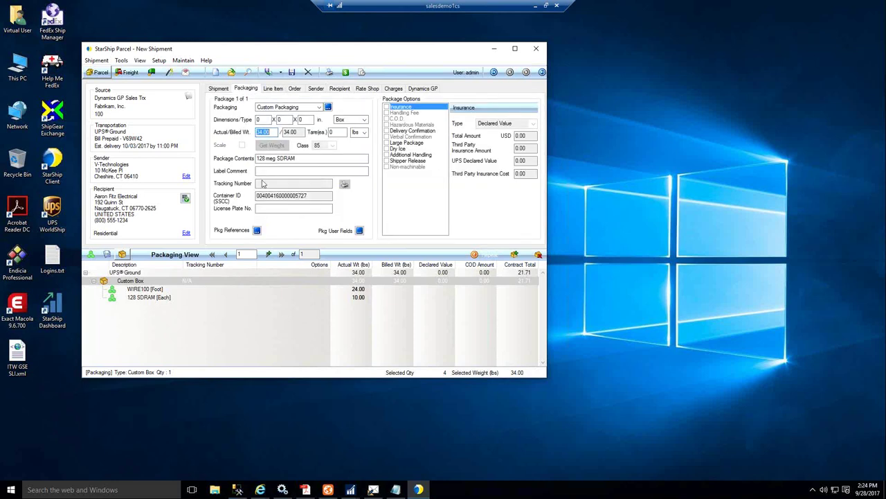
{"action": "left_click", "coordinate": [319, 110]}
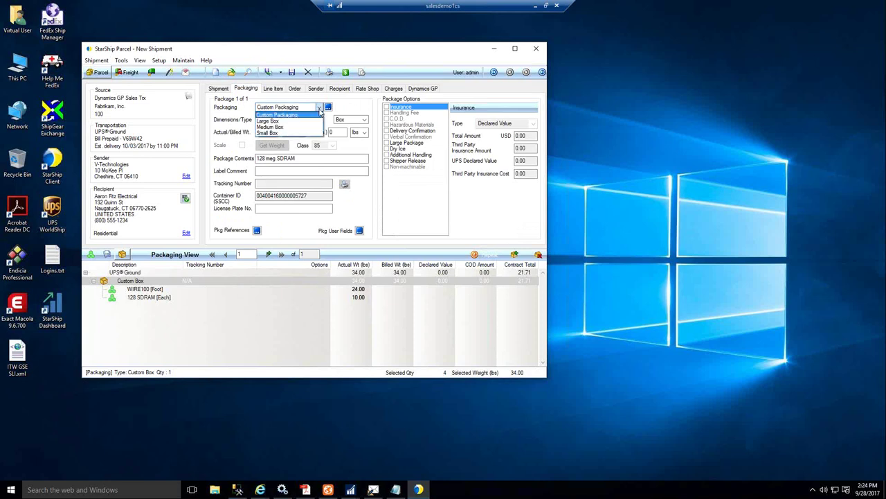
{"action": "left_click", "coordinate": [320, 111]}
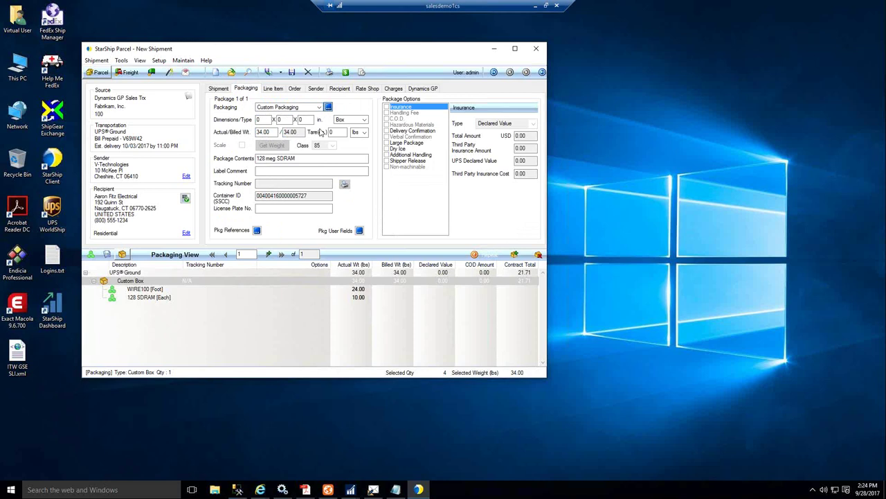
{"action": "left_click", "coordinate": [327, 106]}
{"action": "left_click", "coordinate": [207, 270]}
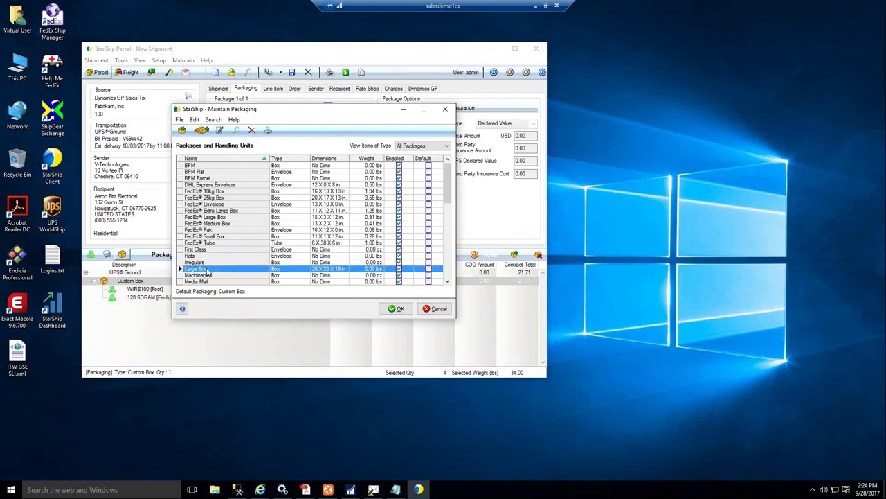
{"action": "double_click", "coordinate": [207, 272]}
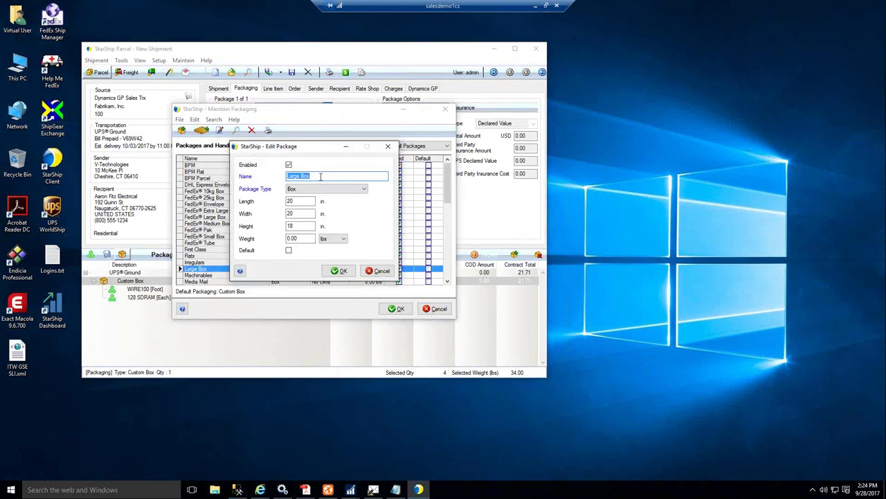
{"action": "left_click", "coordinate": [340, 189]}
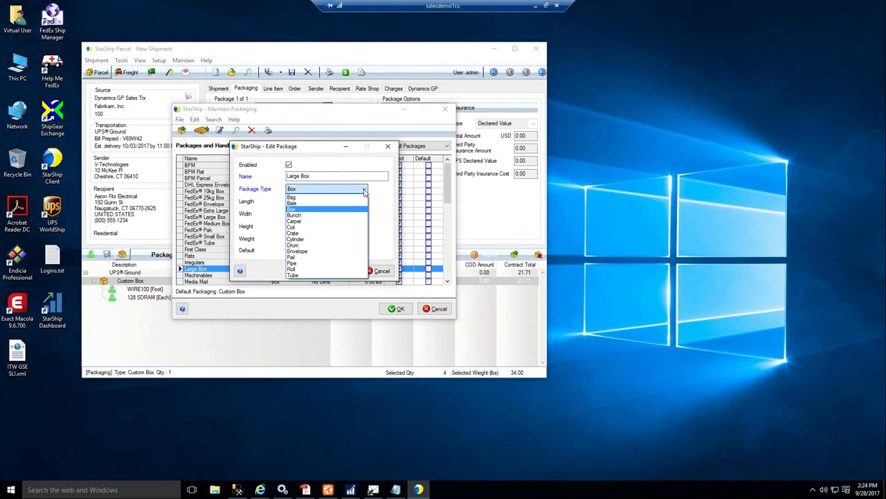
{"action": "left_click", "coordinate": [305, 197]}
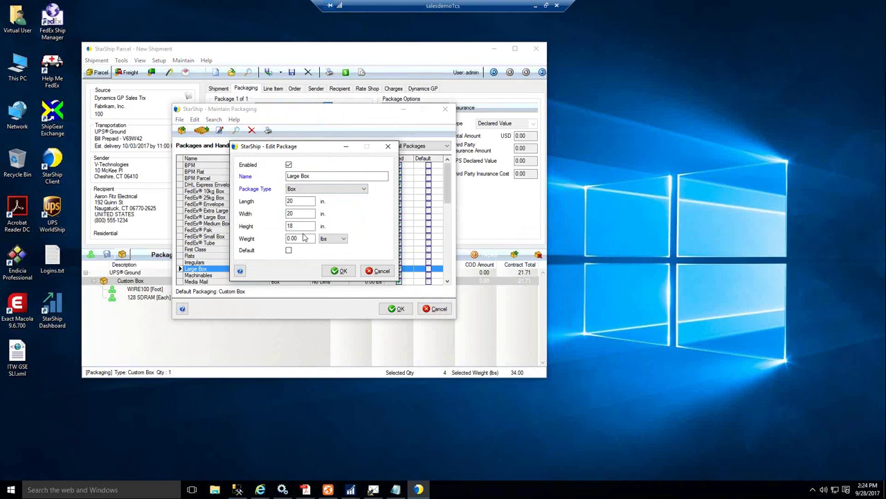
{"action": "left_click", "coordinate": [375, 271]}
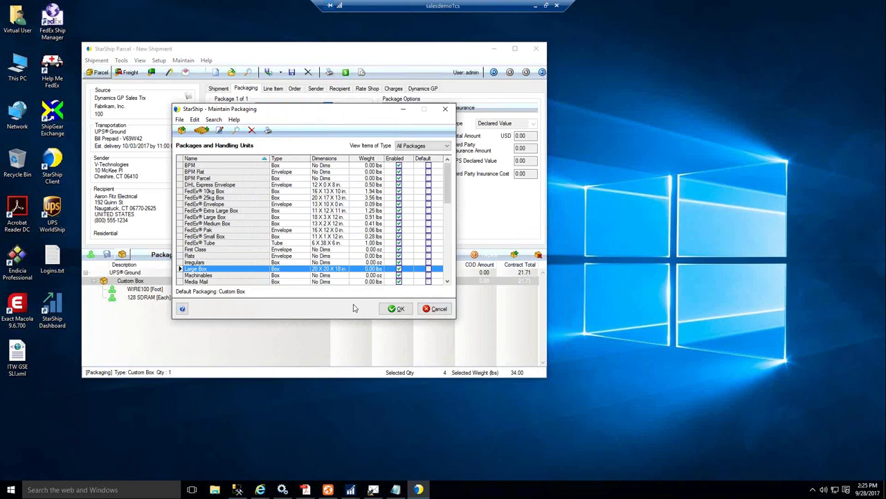
{"action": "left_click", "coordinate": [437, 309]}
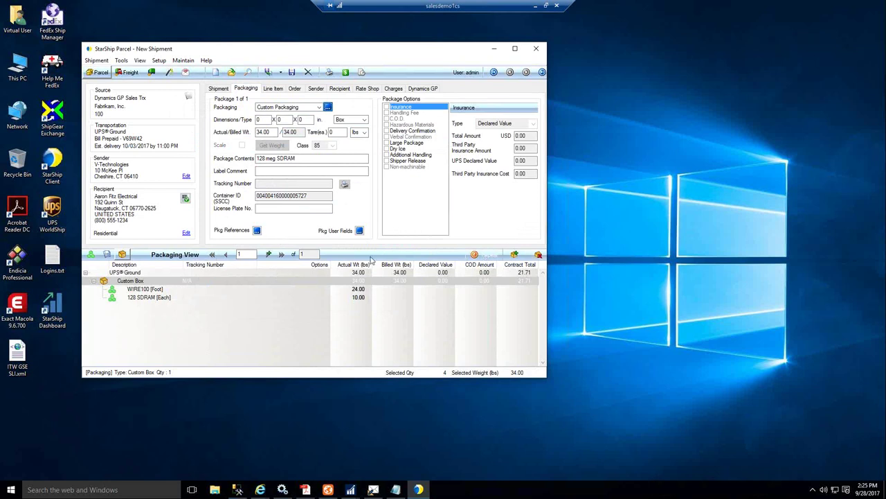
- Add package 2 and move the 128 SDRAM item into it as a 10-lb custom box
{"action": "left_click", "coordinate": [268, 255]}
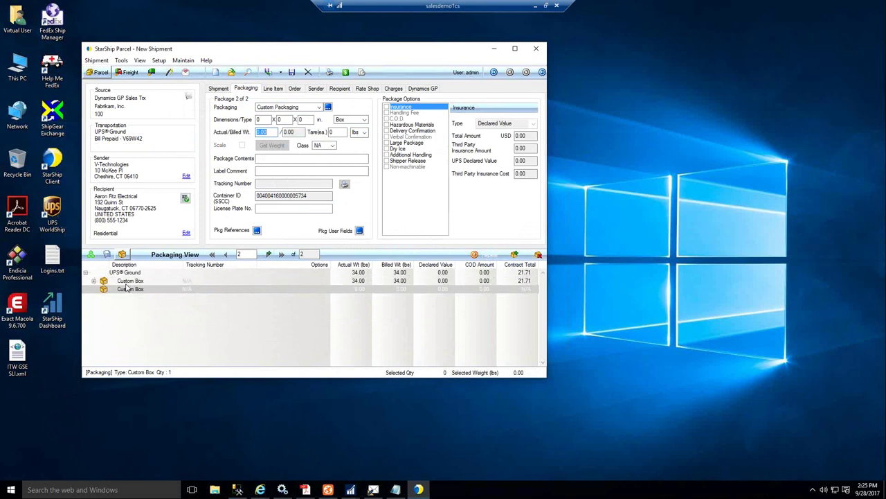
{"action": "right_click", "coordinate": [128, 286]}
{"action": "left_click", "coordinate": [141, 292]}
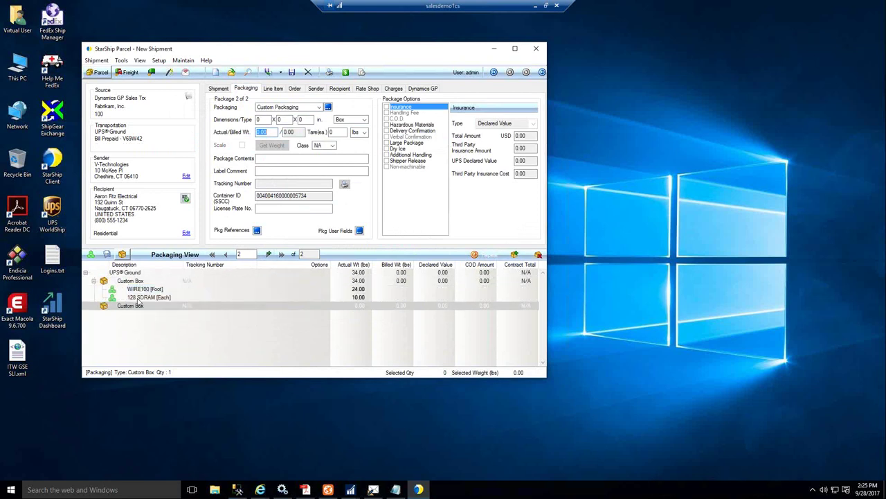
{"action": "left_click", "coordinate": [119, 299]}
{"action": "left_click_drag", "start_coordinate": [119, 297], "coordinate": [121, 306]}
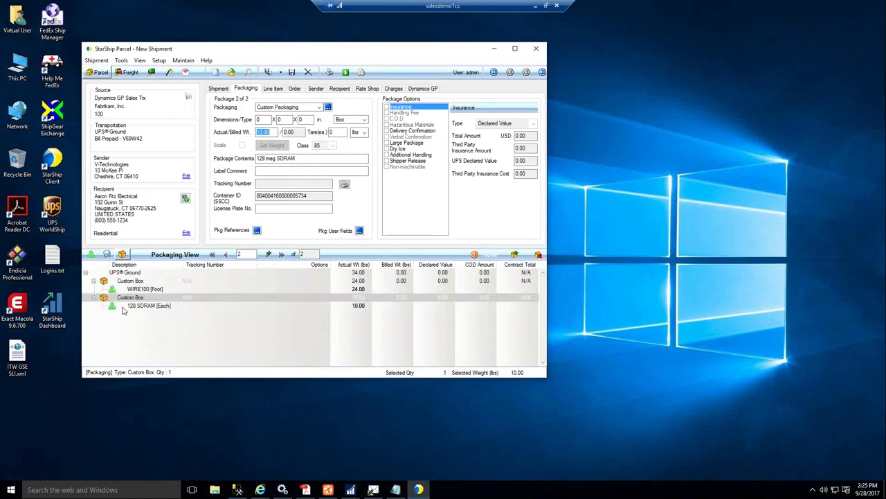
{"action": "left_click", "coordinate": [491, 255]}
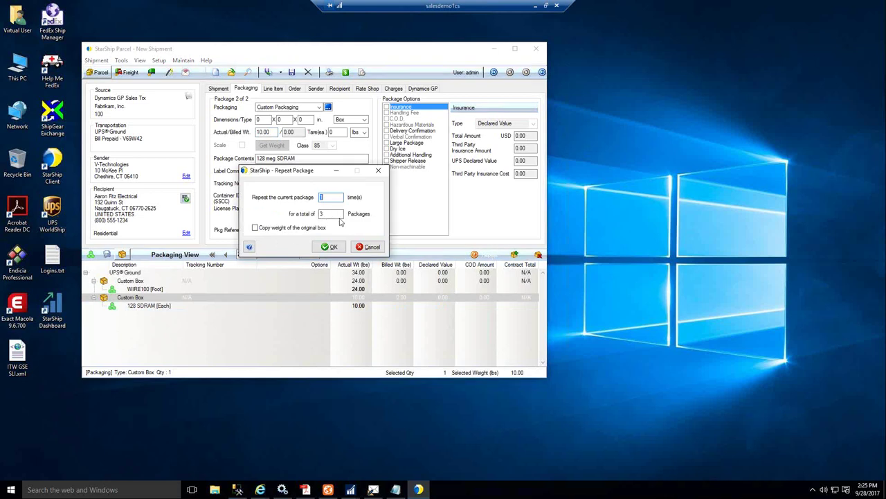
{"action": "left_click", "coordinate": [367, 253]}
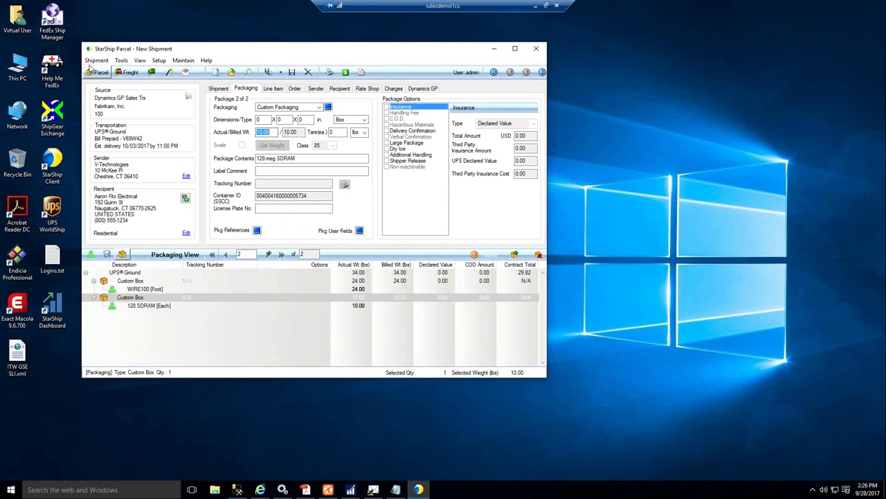
{"action": "left_click", "coordinate": [94, 61]}
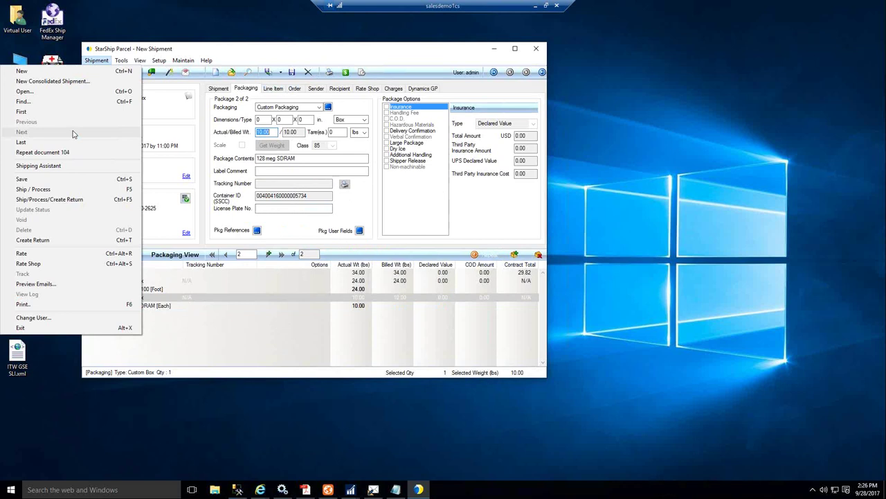
{"action": "left_click", "coordinate": [296, 55]}
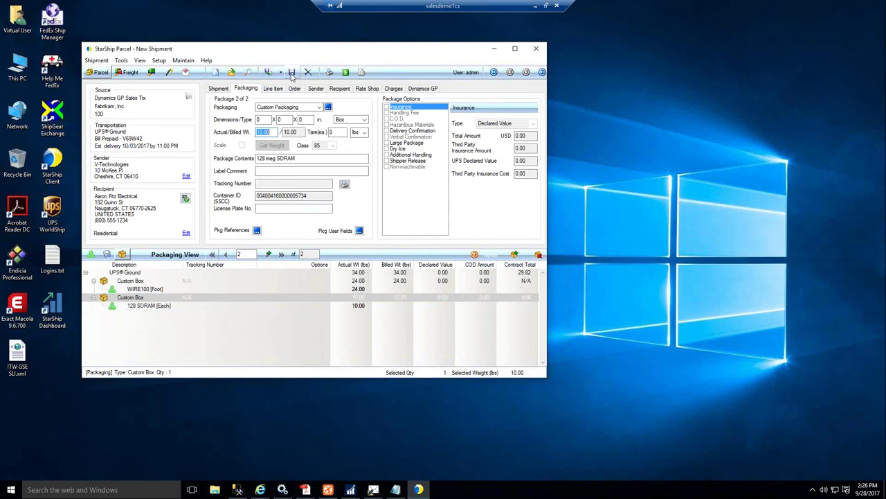
- Review the Shipment tab's carrier details, leaving the Ready date at 9/28/2017
{"action": "left_click", "coordinate": [221, 89]}
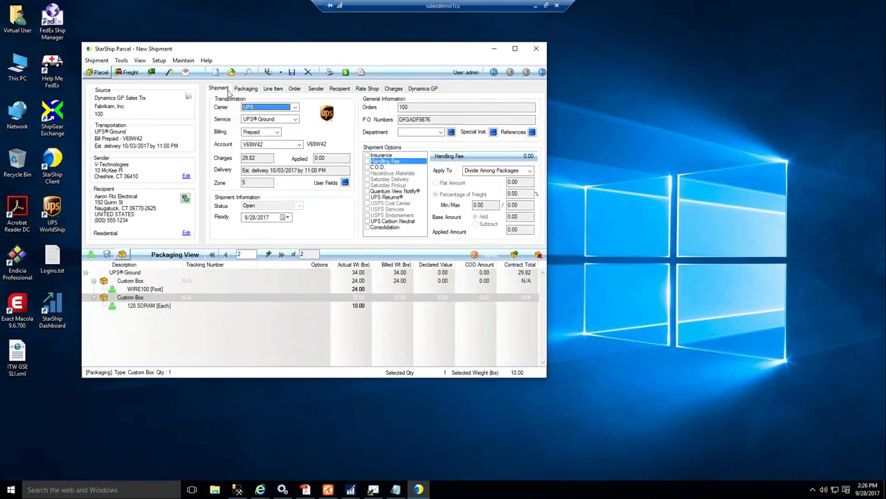
{"action": "left_click", "coordinate": [287, 217]}
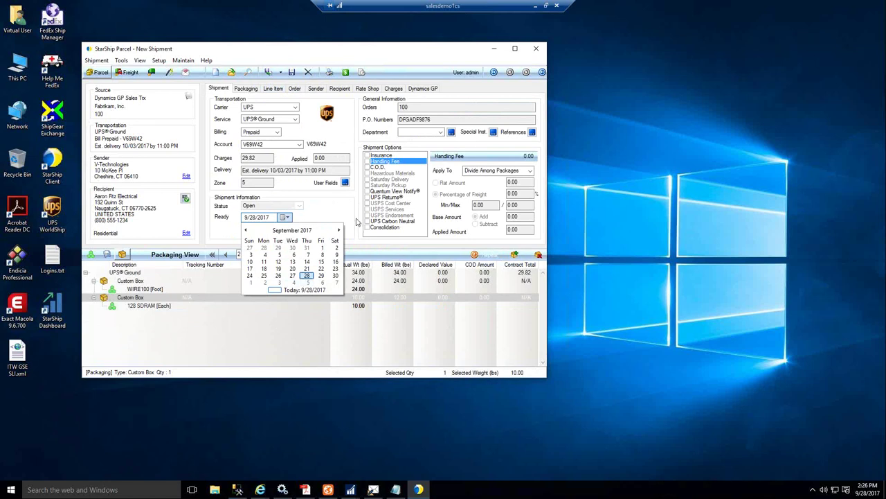
{"action": "left_click", "coordinate": [304, 289]}
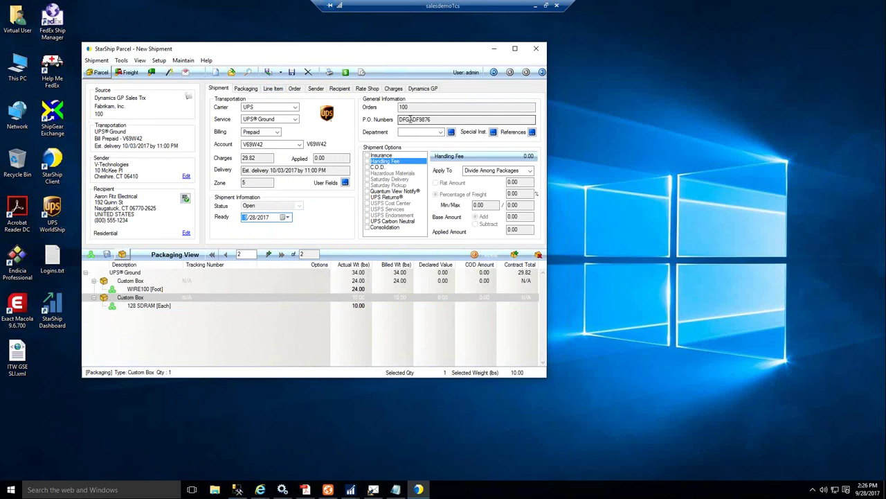
{"action": "left_click", "coordinate": [494, 134]}
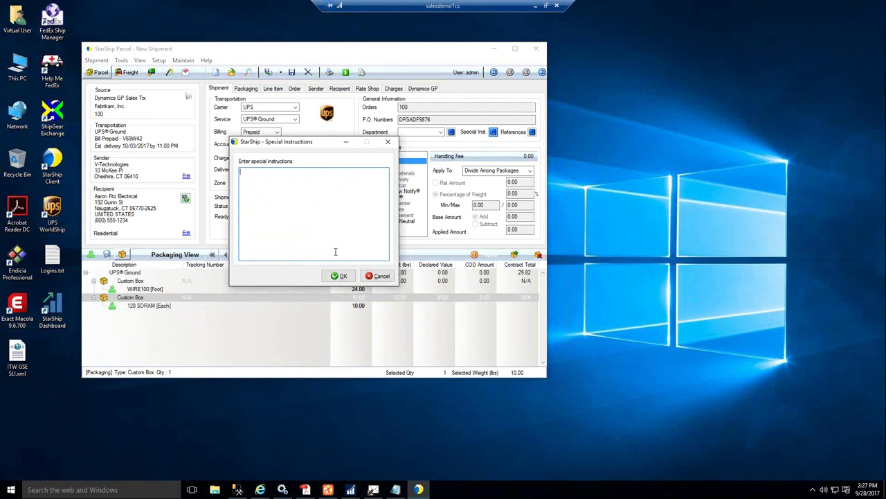
{"action": "left_click", "coordinate": [380, 278]}
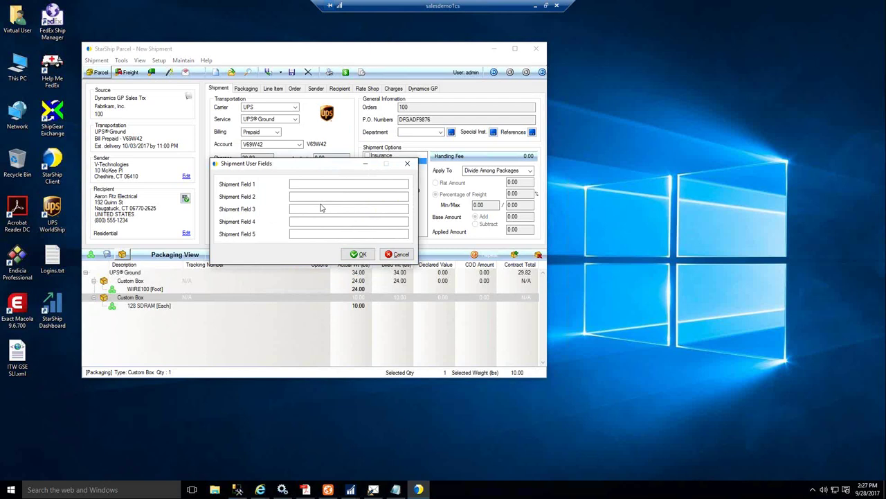
{"action": "left_click", "coordinate": [394, 256]}
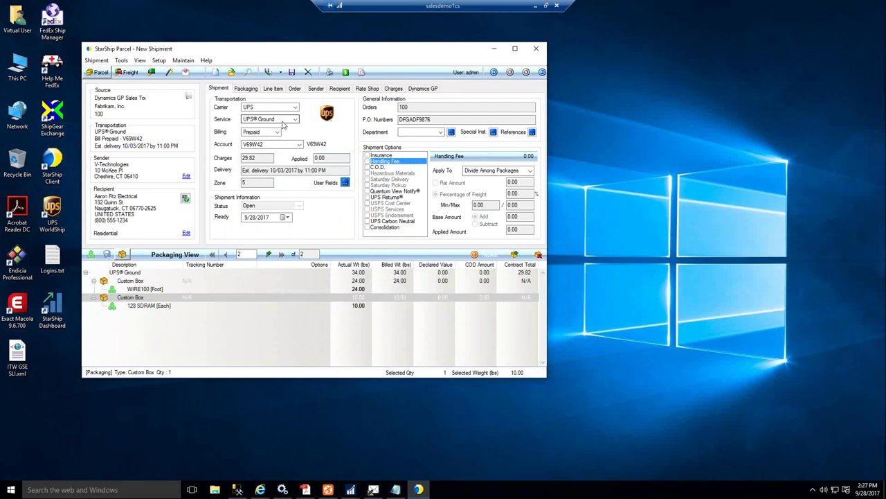
- Keep UPS as the carrier and UPS Ground as the service
{"action": "left_click", "coordinate": [297, 109]}
{"action": "left_click", "coordinate": [263, 115]}
{"action": "left_click", "coordinate": [296, 119]}
{"action": "left_click", "coordinate": [301, 119]}
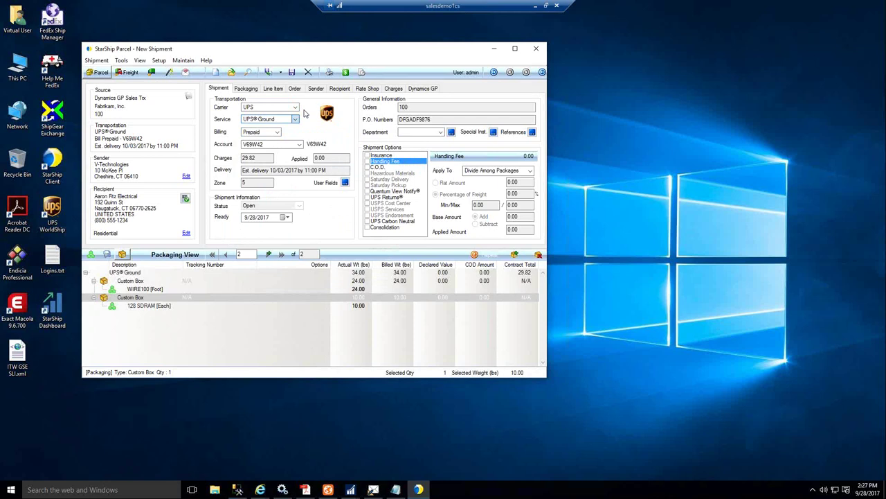
- Rate shop the carriers, sort quotes by delivery date and service name, then process the shipment
{"action": "left_click", "coordinate": [345, 73]}
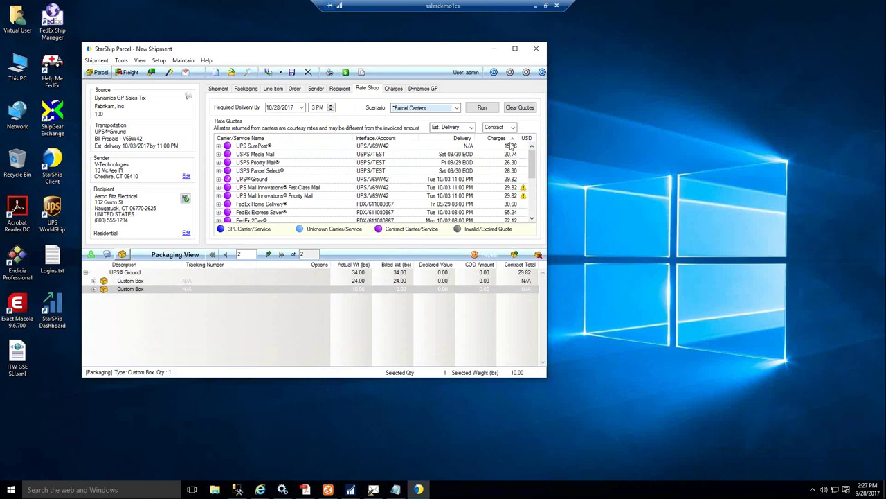
{"action": "left_click_drag", "start_coordinate": [532, 164], "coordinate": [530, 144]}
{"action": "left_click", "coordinate": [452, 127]}
{"action": "left_click", "coordinate": [471, 127]}
{"action": "left_click", "coordinate": [462, 139]}
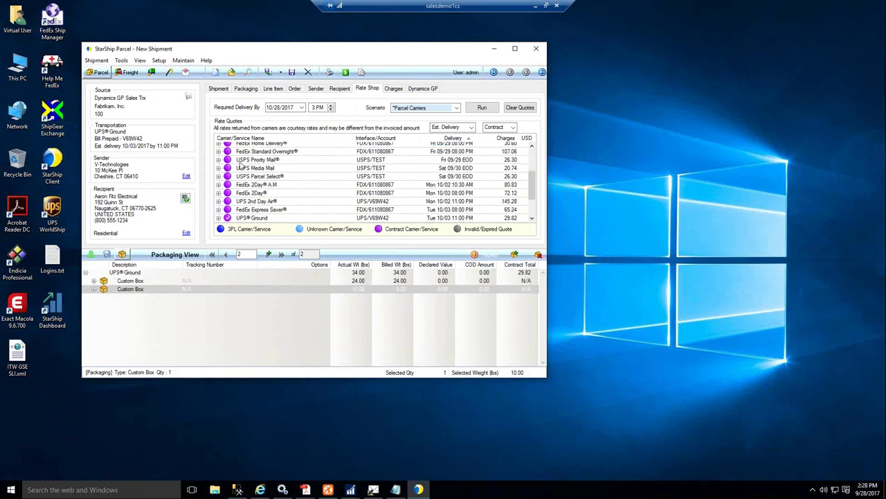
{"action": "left_click", "coordinate": [264, 138]}
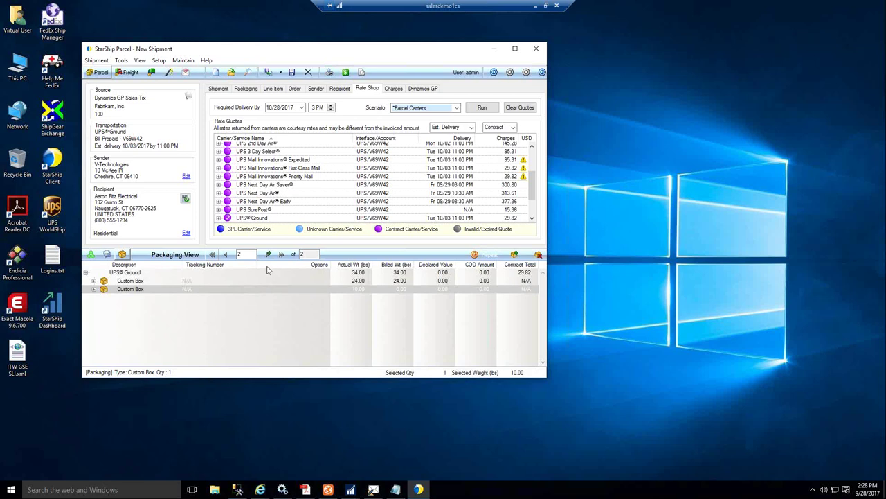
{"action": "left_click", "coordinate": [268, 74]}
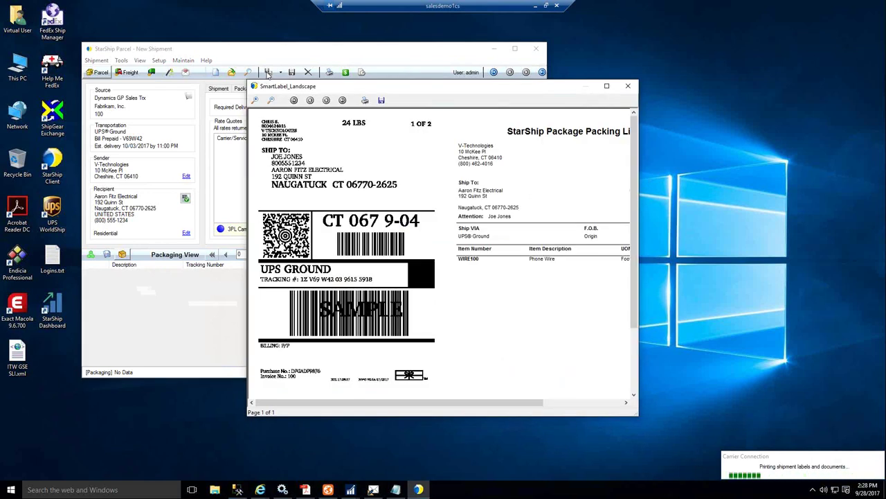
- Review both UPS Ground package SmartLabel previews full screen, then close them
{"action": "left_click", "coordinate": [607, 86]}
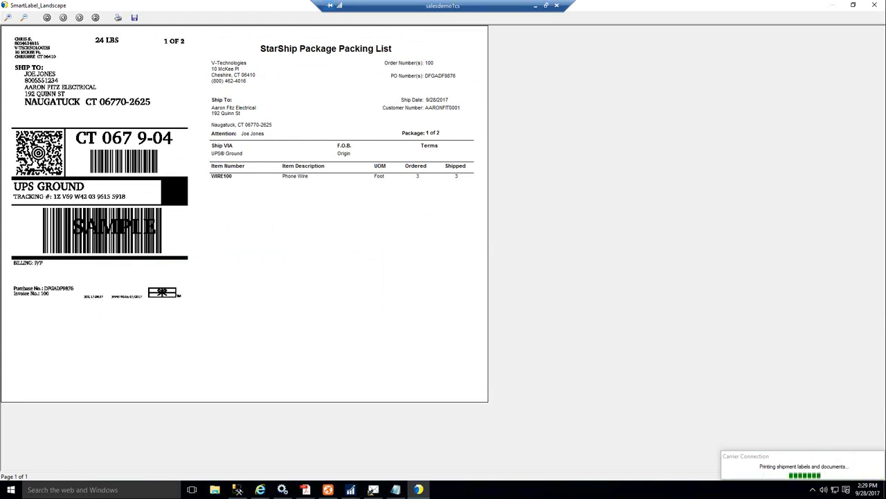
{"action": "left_click", "coordinate": [872, 6]}
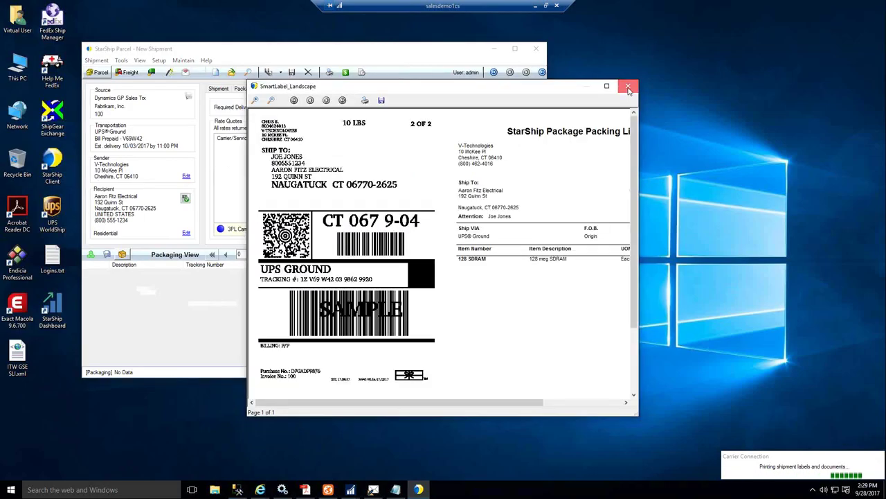
{"action": "left_click", "coordinate": [633, 87]}
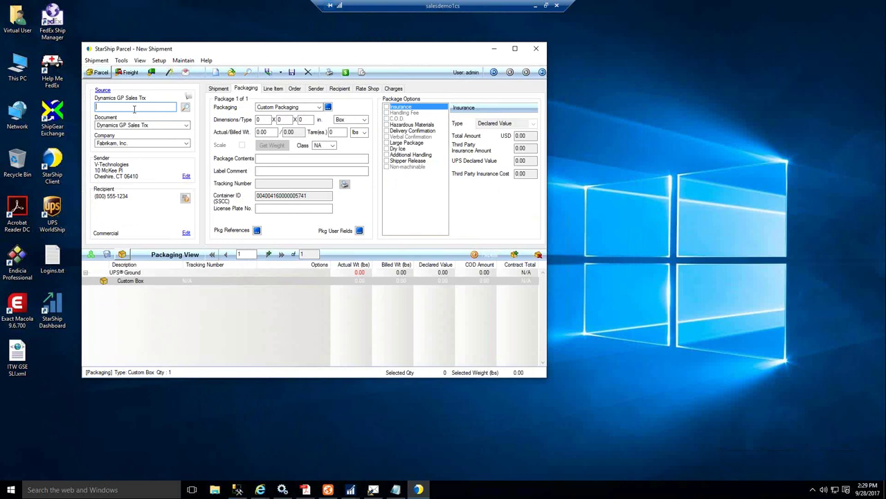
- Load sales order 100 in Sales Transaction Entry and view its UPS Ground shipment note
{"action": "left_click", "coordinate": [496, 50]}
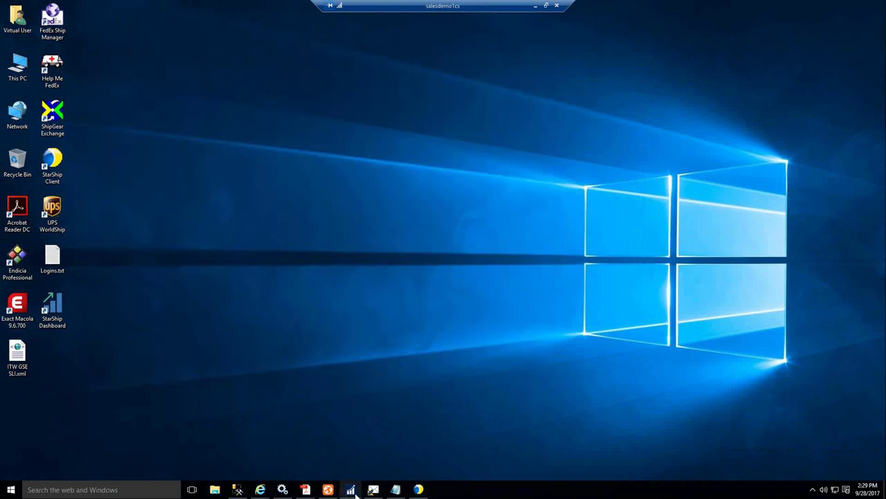
{"action": "mouse_move", "coordinate": [352, 492]}
{"action": "left_click", "coordinate": [401, 471]}
{"action": "left_click", "coordinate": [132, 213]}
{"action": "type", "text": "100"}
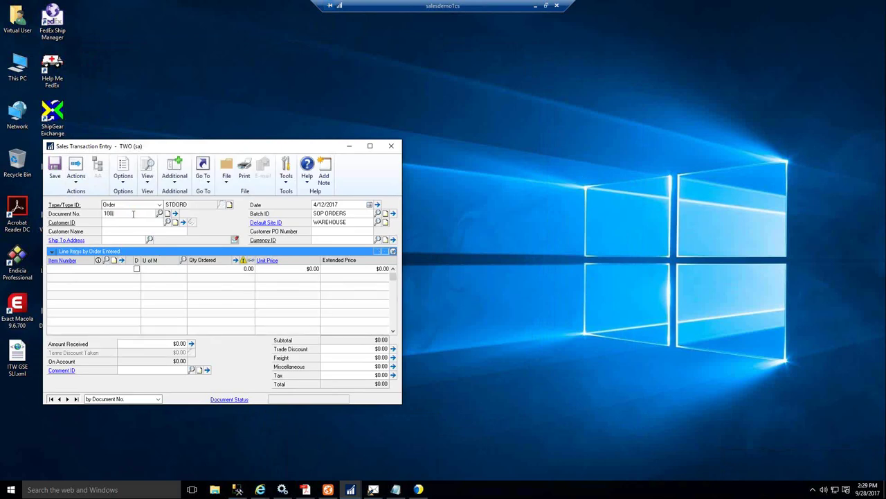
{"action": "key", "text": "Tab"}
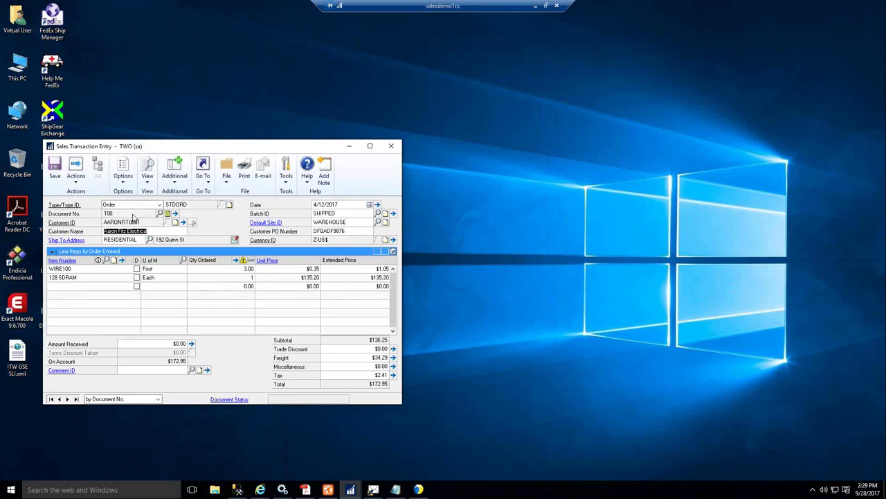
{"action": "left_click", "coordinate": [167, 214]}
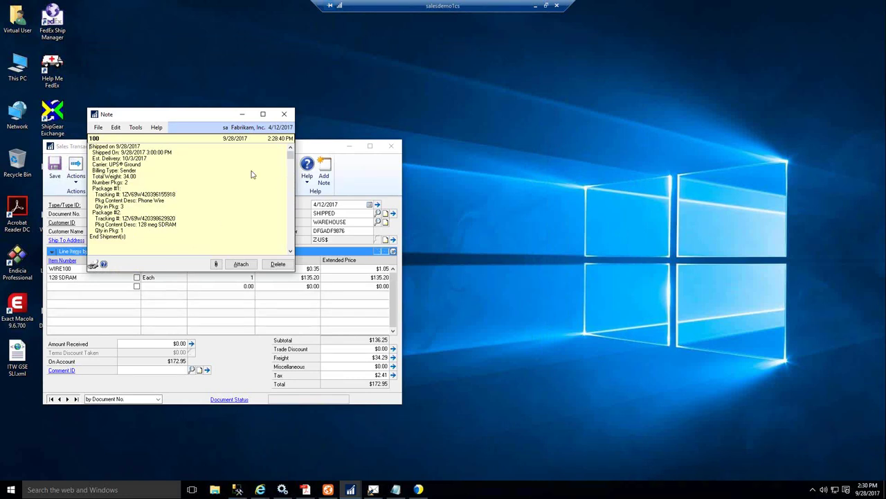
- Close the shipment note and point out order 100's written-back $34.29 freight
{"action": "left_click", "coordinate": [286, 115]}
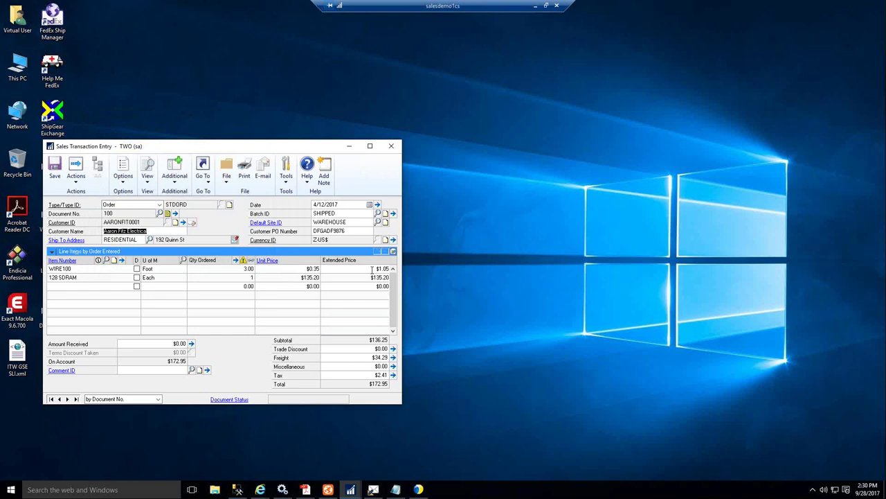
{"action": "left_click", "coordinate": [367, 359]}
{"action": "left_click", "coordinate": [367, 358]}
- Show order 100's user-defined fields, highlighting the two tracking numbers and 29.82 Priority value
{"action": "left_click", "coordinate": [207, 181]}
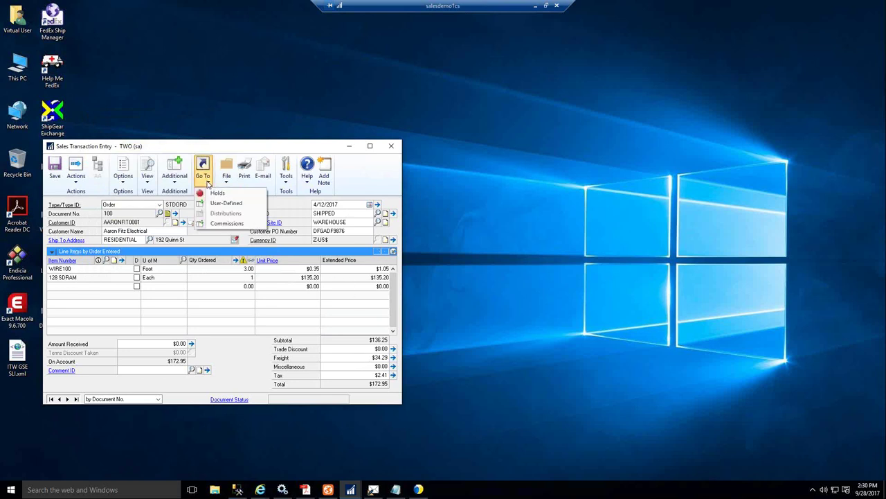
{"action": "left_click", "coordinate": [207, 201]}
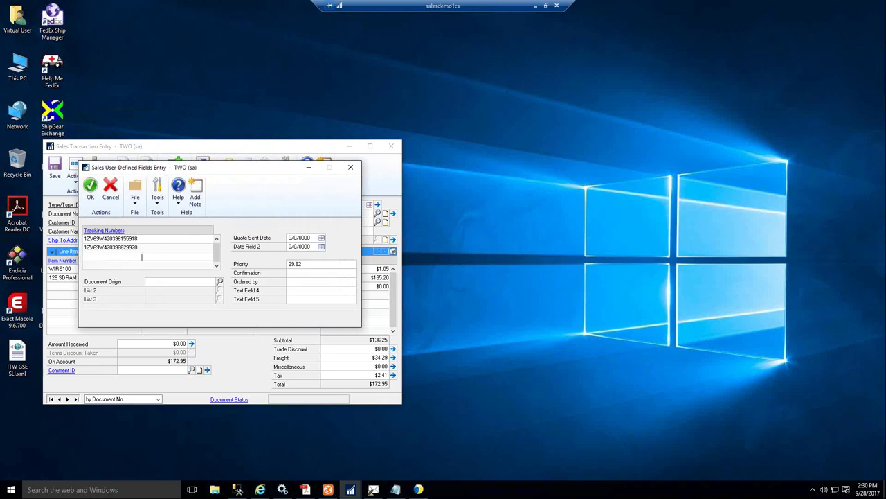
{"action": "double_click", "coordinate": [304, 265]}
{"action": "left_click", "coordinate": [310, 265]}
- Close the user-defined fields, check the ship-to address details, and save order 100
{"action": "left_click", "coordinate": [350, 166]}
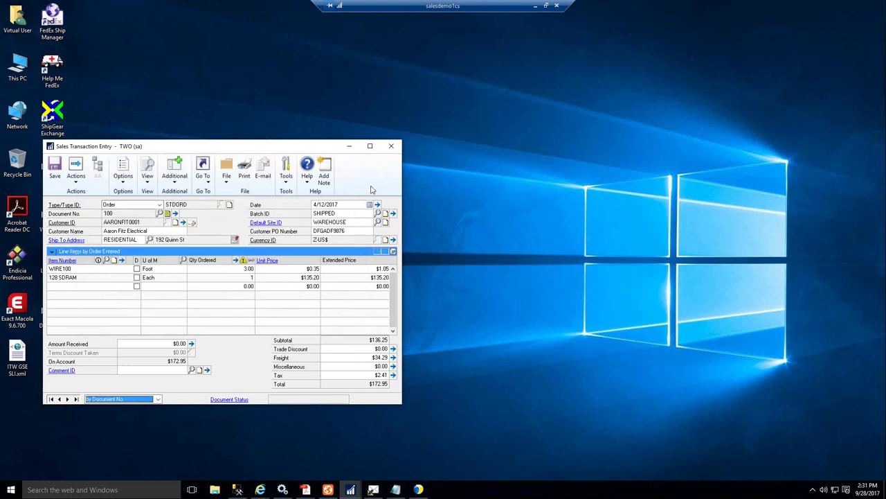
{"action": "left_click", "coordinate": [393, 253]}
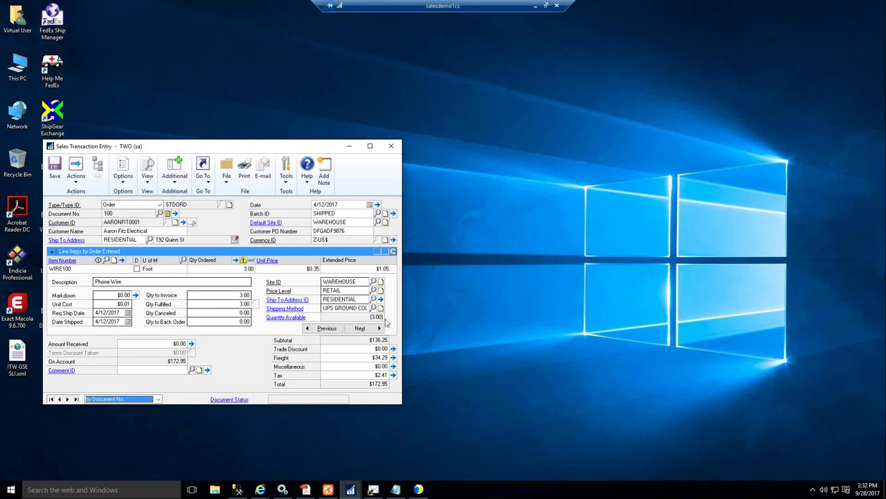
{"action": "left_click", "coordinate": [380, 298]}
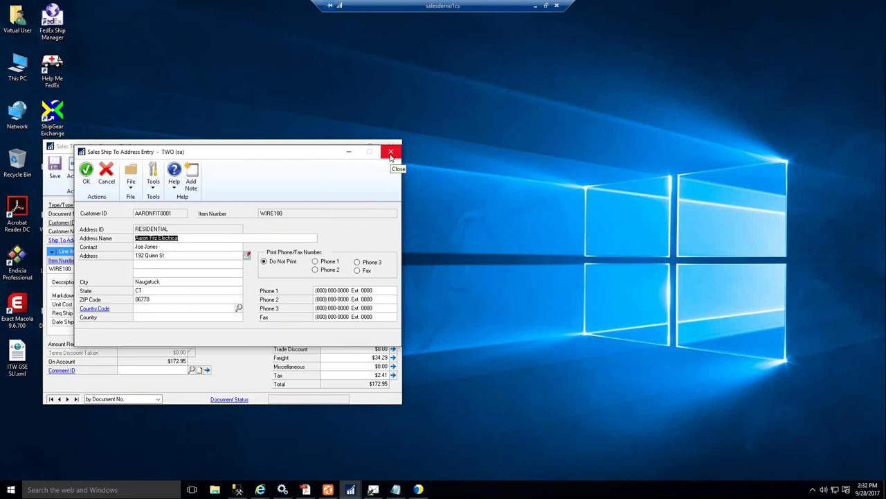
{"action": "left_click", "coordinate": [390, 158]}
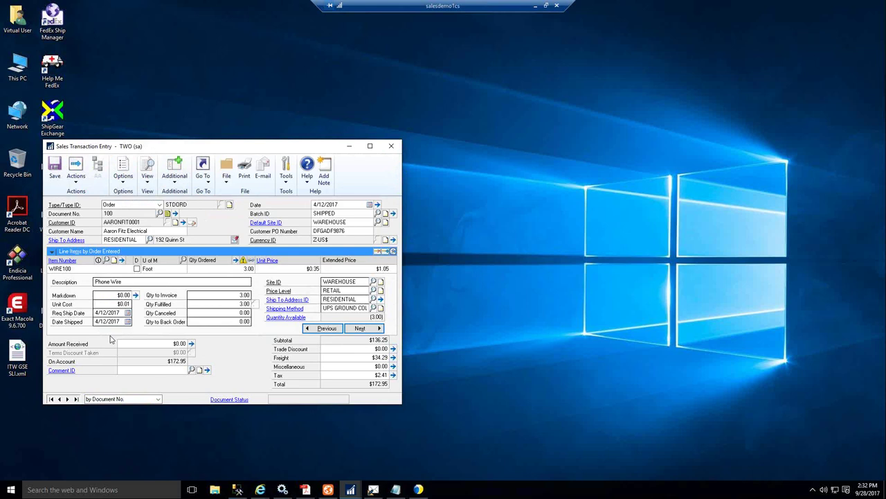
{"action": "left_click", "coordinate": [393, 251]}
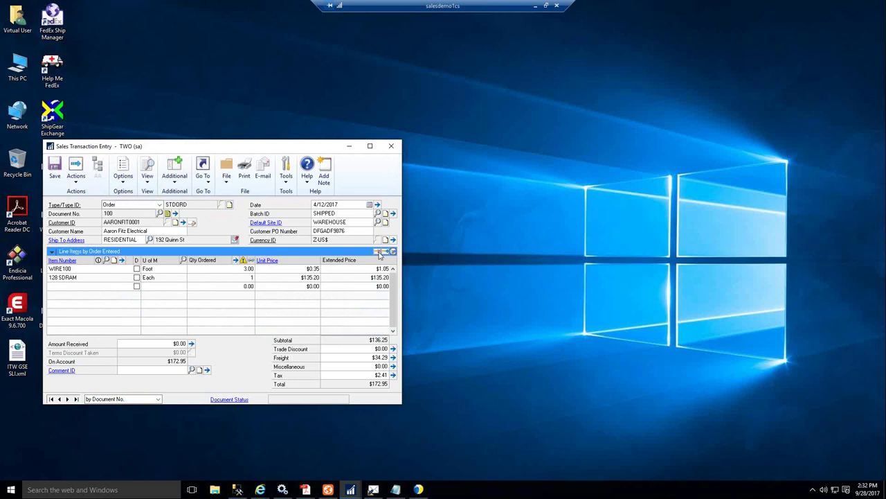
{"action": "left_click", "coordinate": [54, 171]}
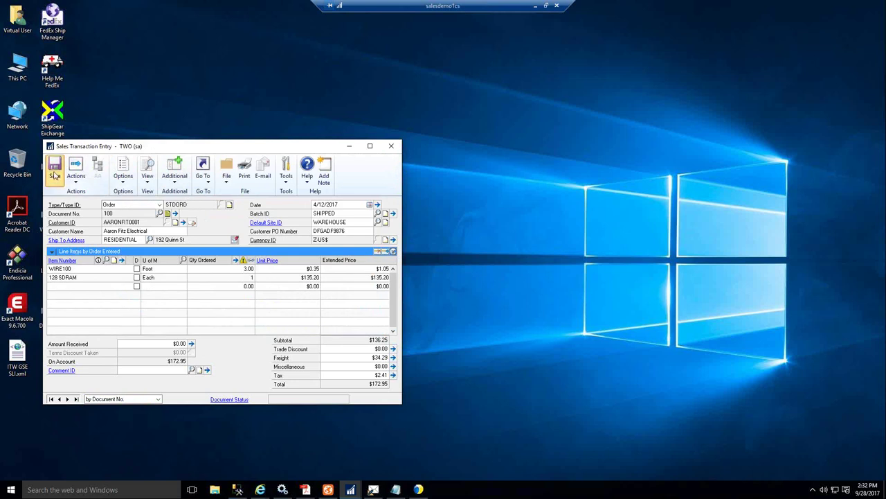
- In StarShip inventory, open item 5-CONTRACTS and its Large Box scenario (12 per box, 35.00 lb)
{"action": "left_click", "coordinate": [349, 146]}
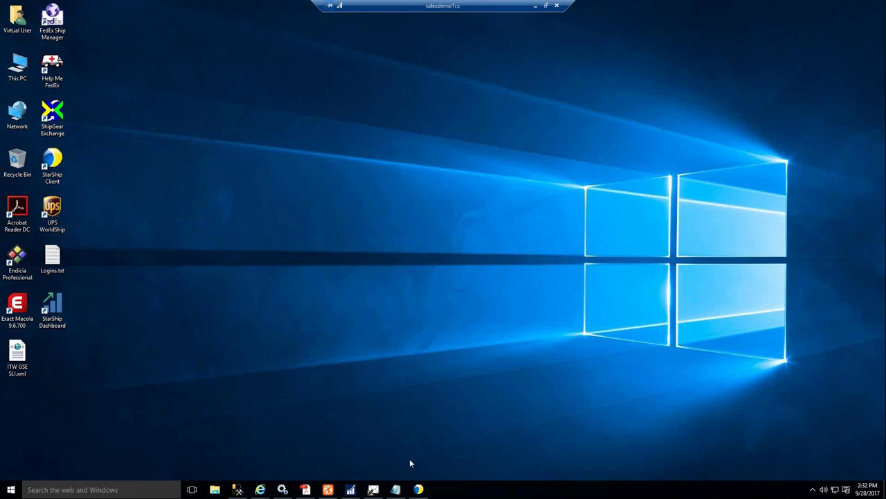
{"action": "left_click", "coordinate": [415, 491]}
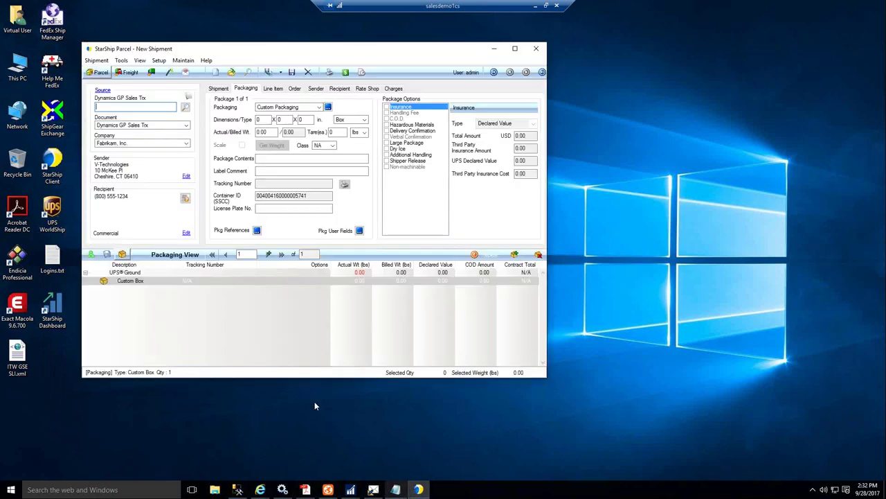
{"action": "left_click", "coordinate": [185, 61]}
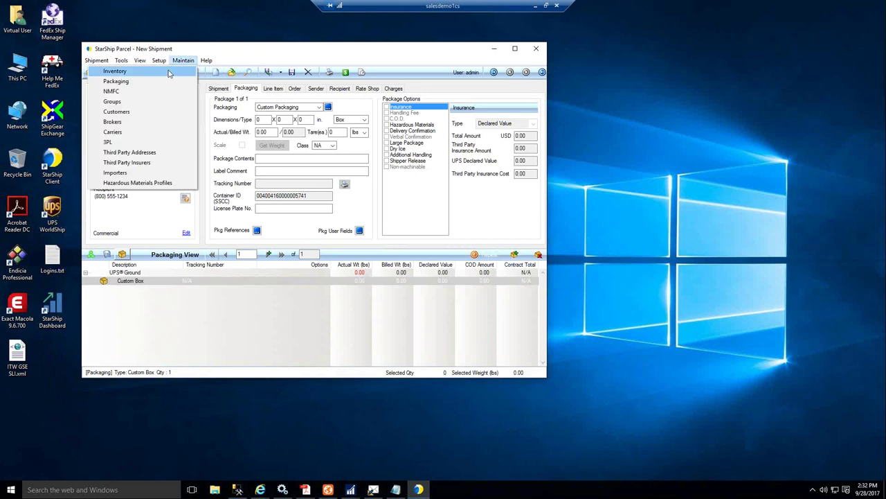
{"action": "left_click", "coordinate": [168, 72]}
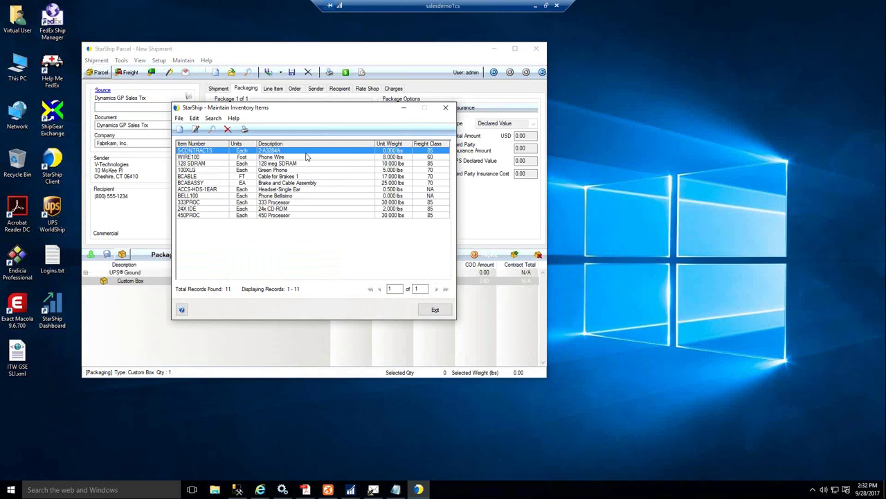
{"action": "double_click", "coordinate": [307, 157]}
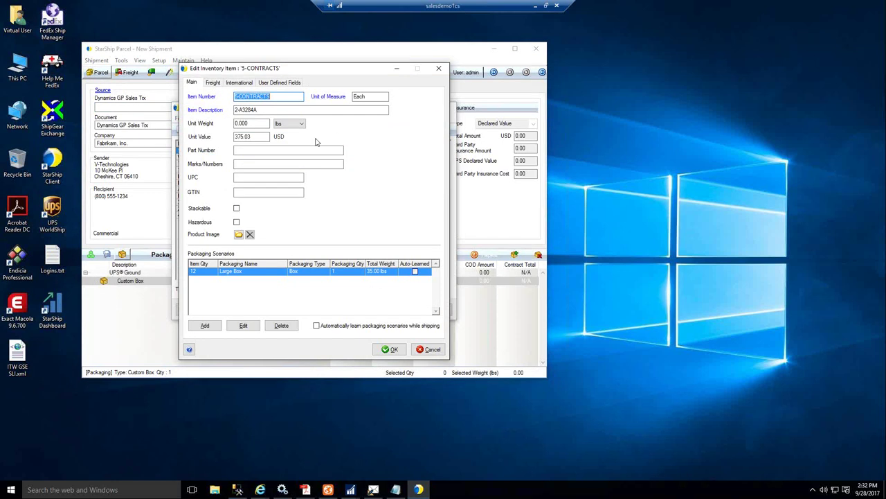
{"action": "left_click", "coordinate": [240, 330]}
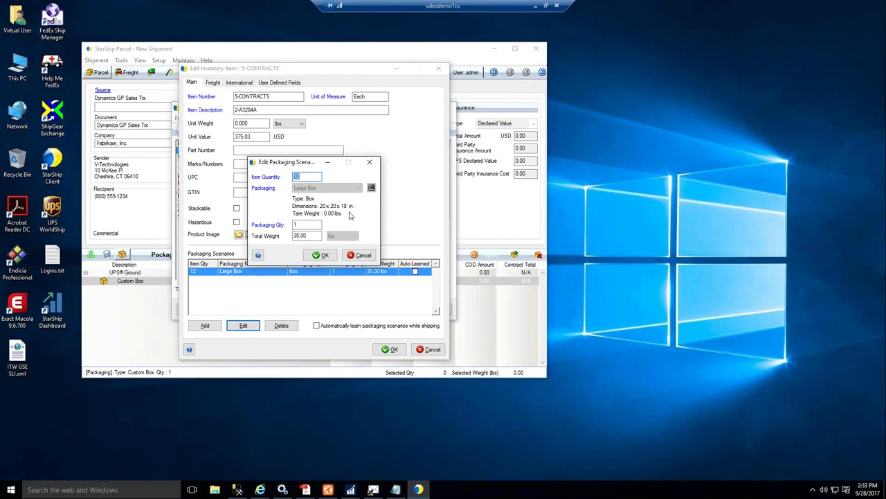
- Review 5-CONTRACTS' International settings, keeping EEI Classification N/A and Certificate of Origin unchanged
{"action": "left_click", "coordinate": [359, 255]}
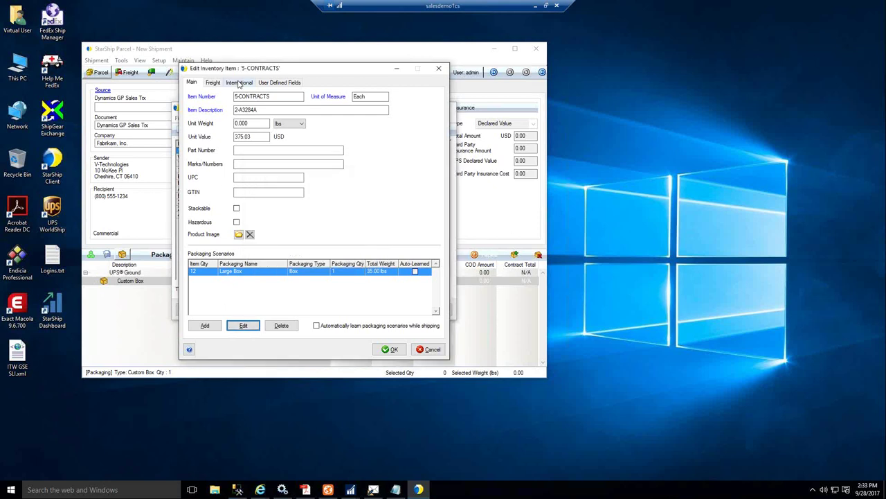
{"action": "left_click", "coordinate": [239, 82]}
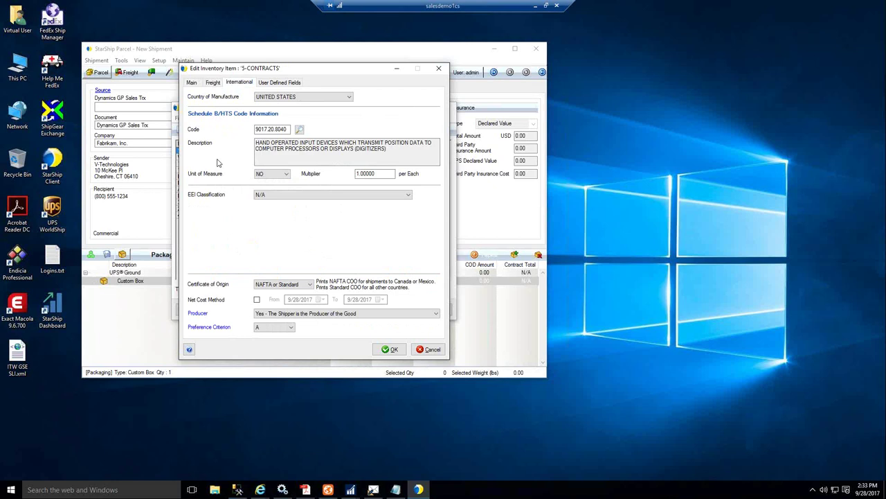
{"action": "left_click", "coordinate": [408, 196]}
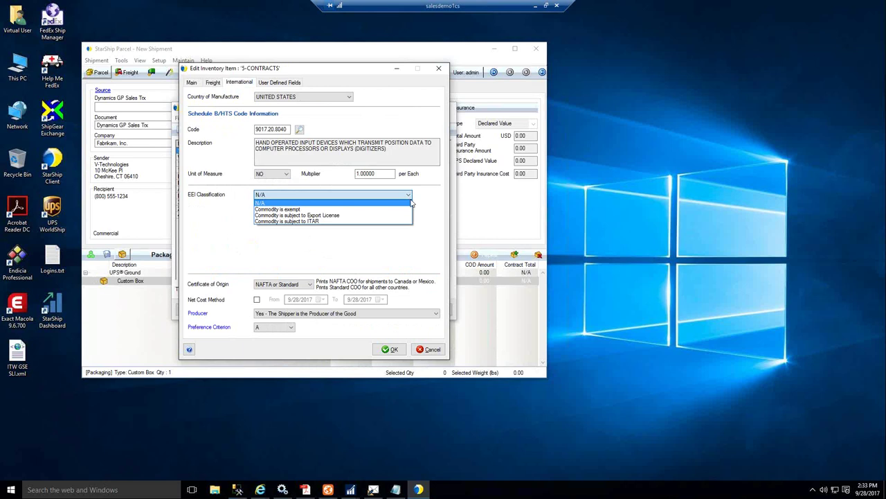
{"action": "left_click", "coordinate": [402, 231]}
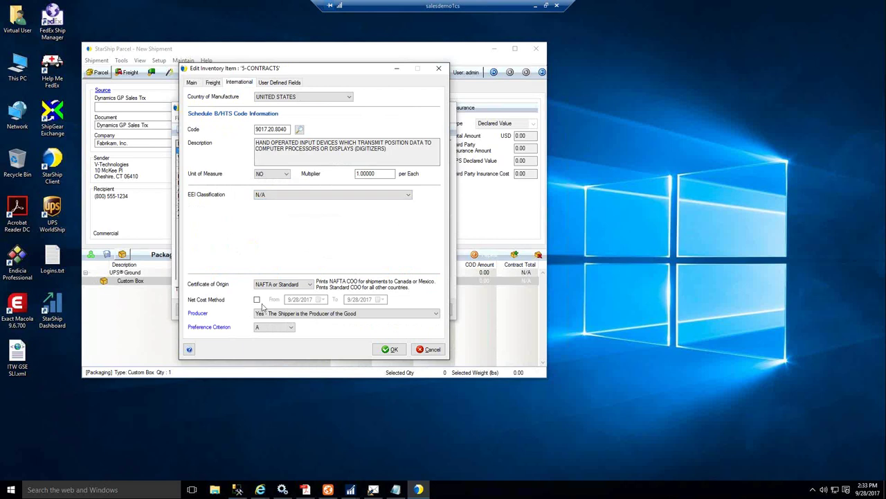
{"action": "left_click", "coordinate": [310, 287]}
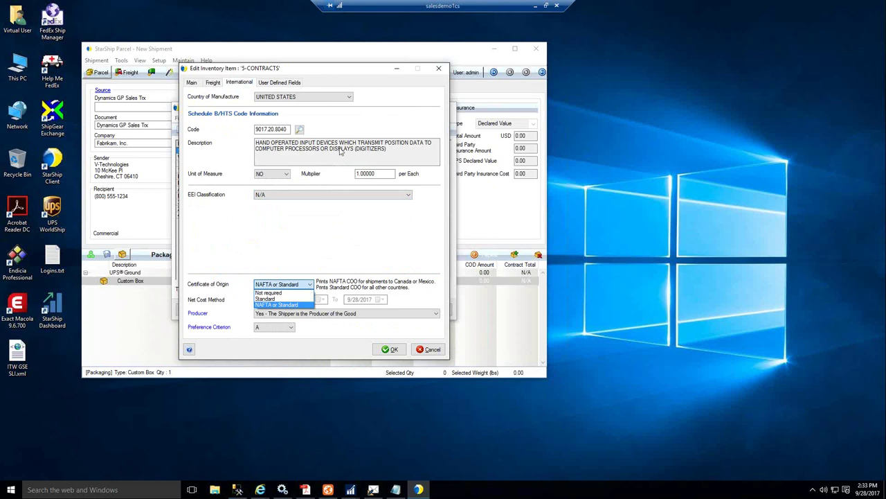
{"action": "left_click", "coordinate": [269, 85]}
{"action": "left_click", "coordinate": [212, 83]}
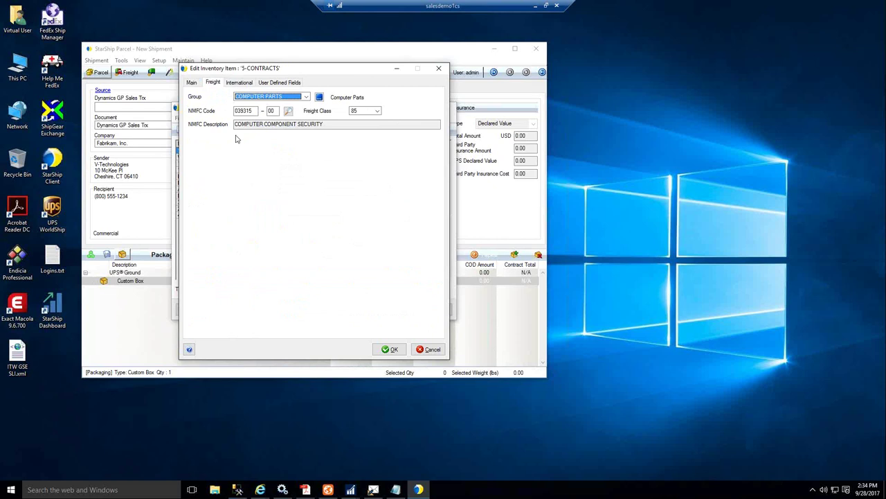
- Keep freight class 85 and tick Hazardous on the item's Main details
{"action": "left_click", "coordinate": [377, 111]}
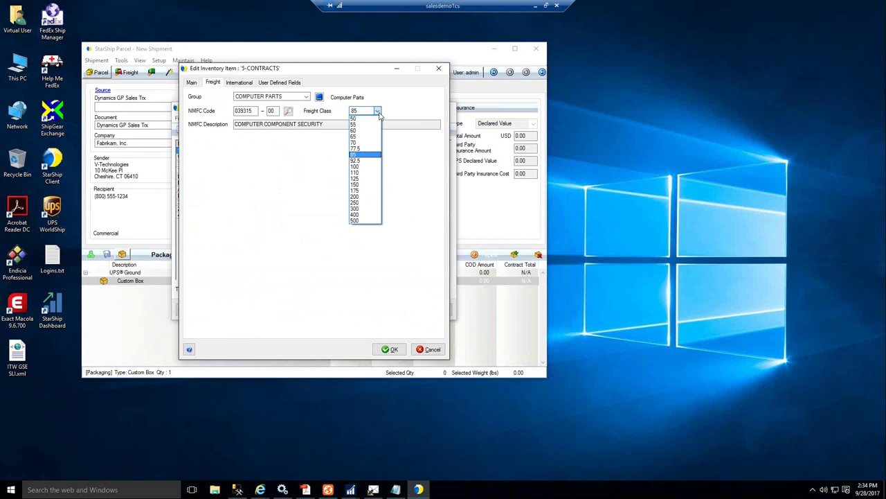
{"action": "left_click", "coordinate": [400, 112]}
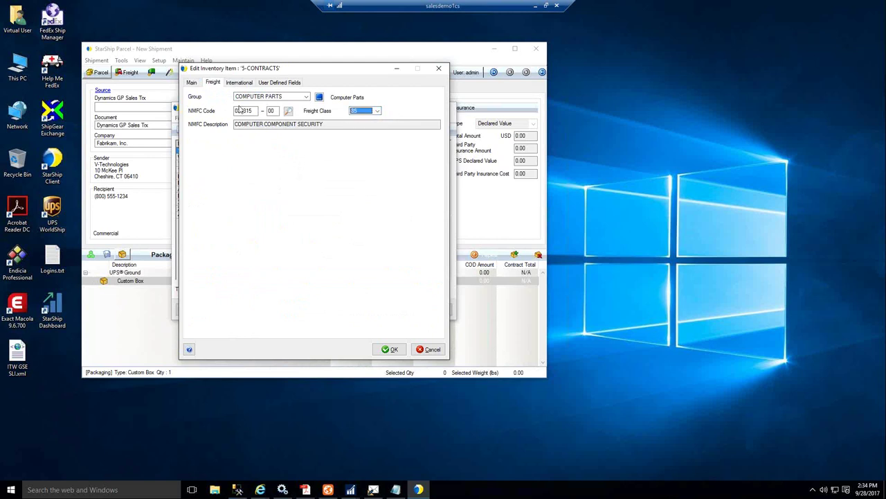
{"action": "left_click", "coordinate": [194, 84]}
{"action": "left_click", "coordinate": [236, 221]}
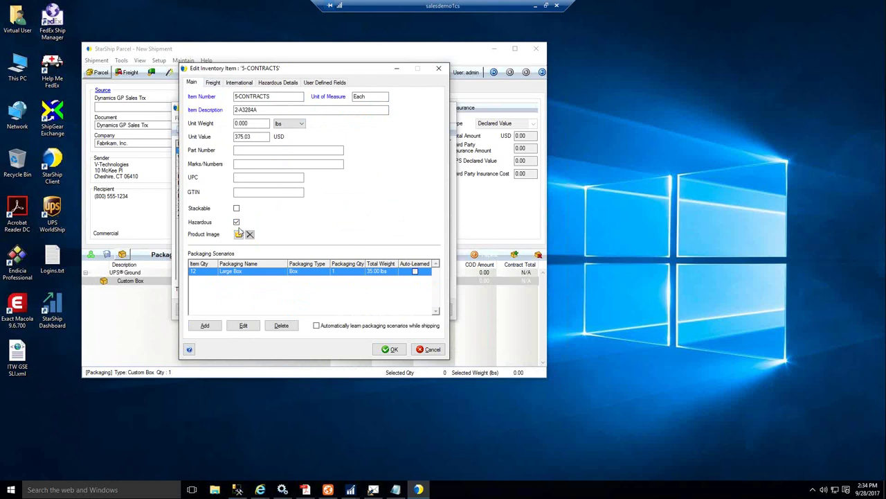
- Cancel the 5-CONTRACTS edits without saving and exit the inventory items list
{"action": "left_click", "coordinate": [435, 351]}
{"action": "left_click", "coordinate": [418, 268]}
{"action": "left_click", "coordinate": [434, 310]}
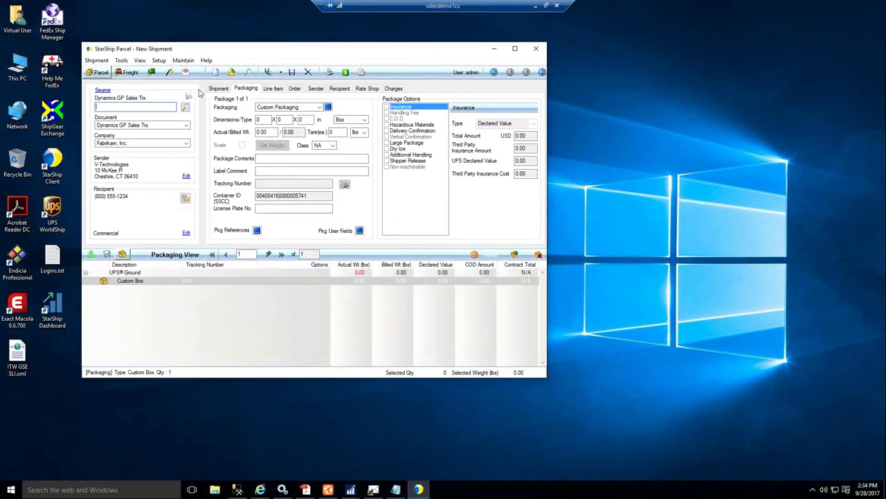
- In Printing Setup, select the GS1-128 Sample Label among the label formats
{"action": "left_click", "coordinate": [159, 61]}
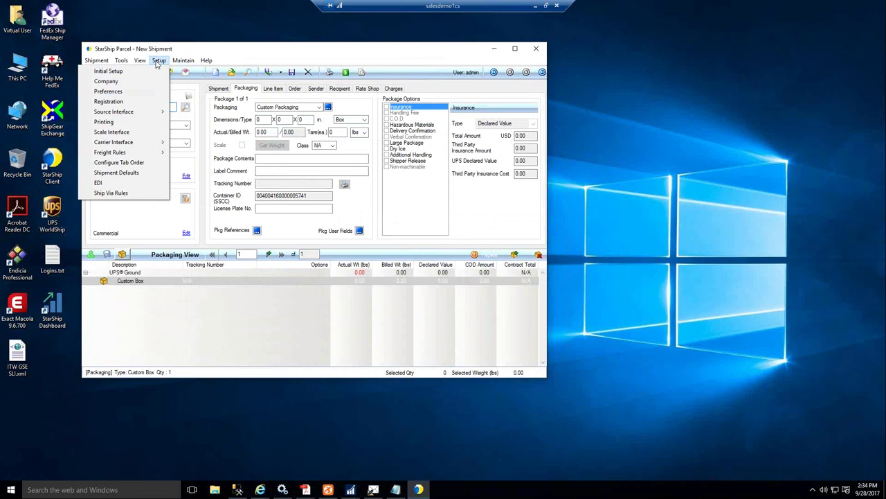
{"action": "left_click", "coordinate": [133, 122]}
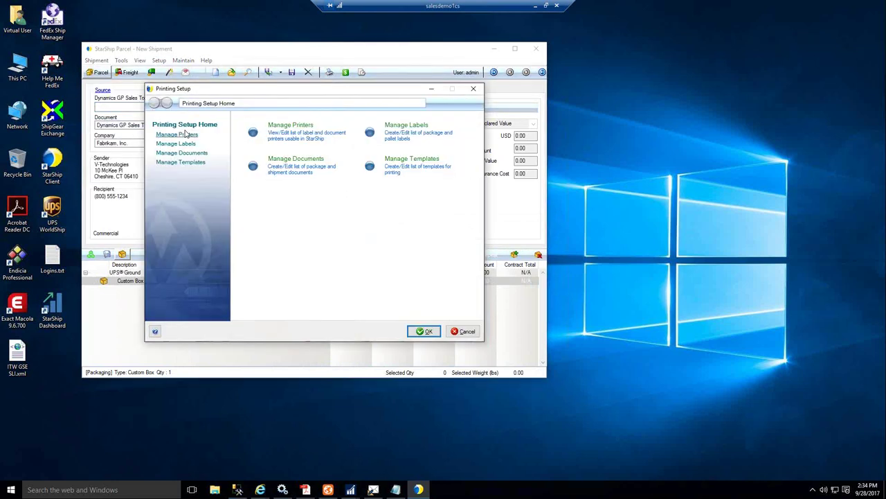
{"action": "left_click", "coordinate": [179, 147]}
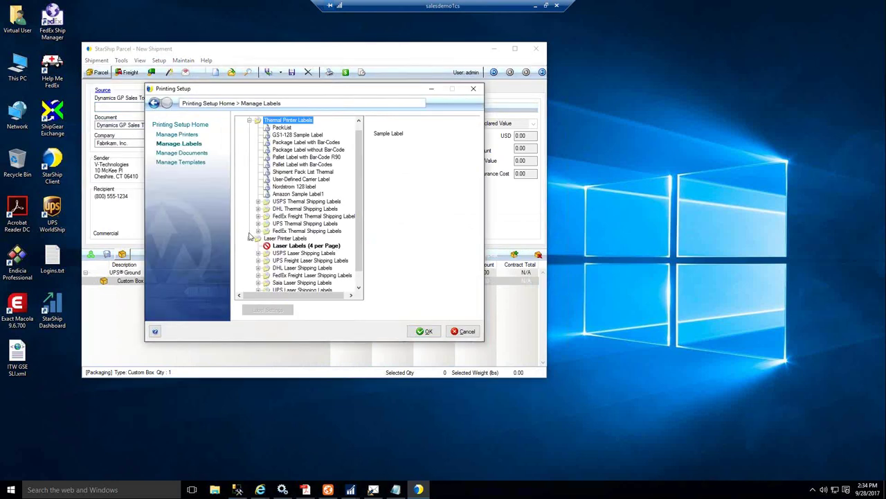
{"action": "left_click", "coordinate": [298, 134]}
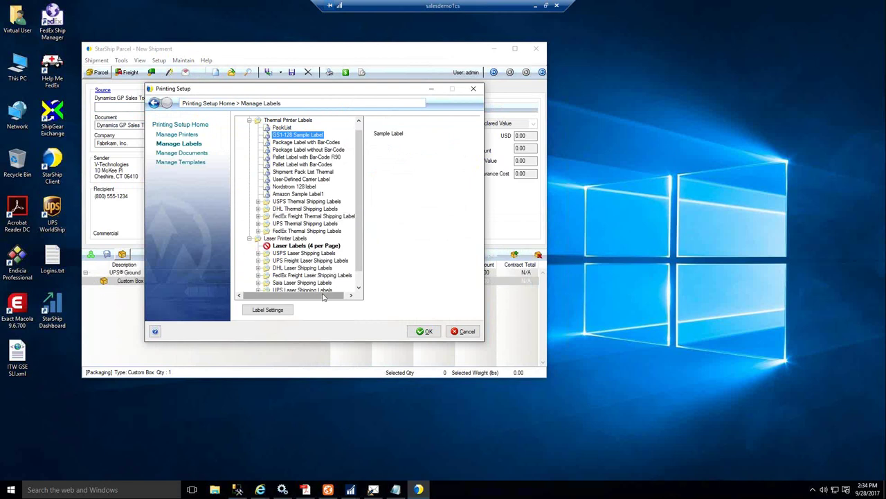
- Browse the managed documents list and open the Template Customizer
{"action": "left_click", "coordinate": [178, 153]}
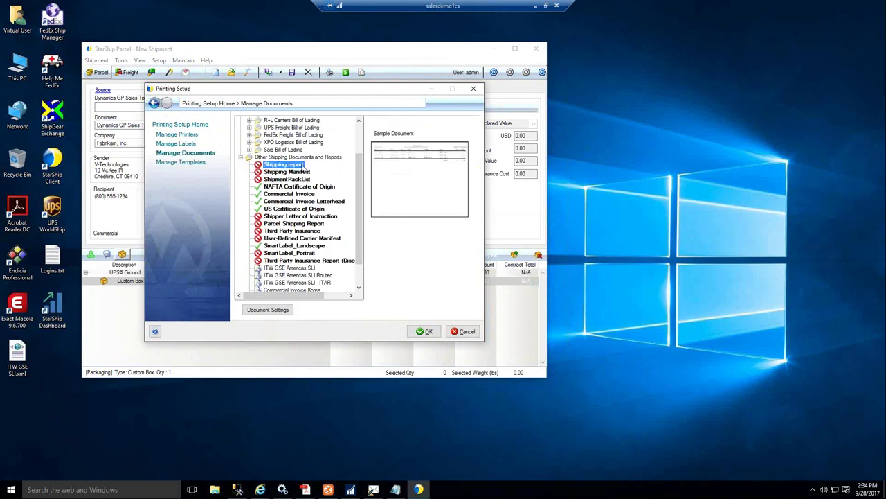
{"action": "scroll", "coordinate": [360, 192], "scroll_direction": "down", "scroll_amount": 2}
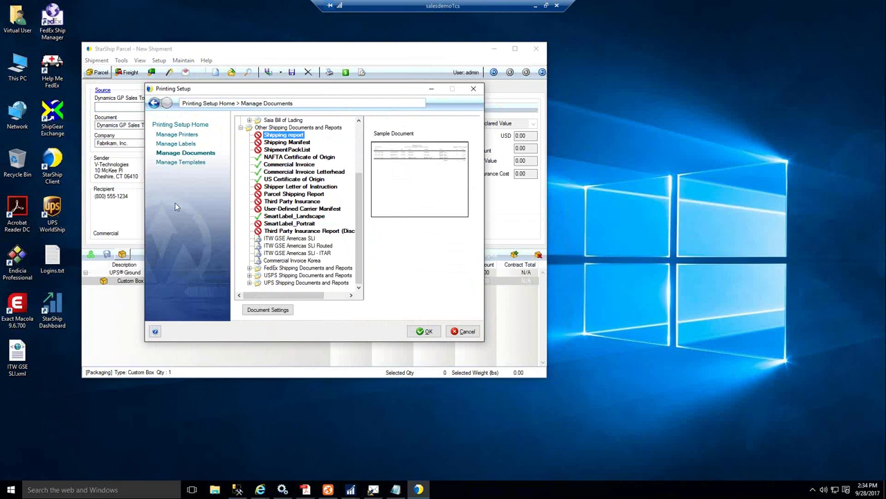
{"action": "left_click", "coordinate": [176, 164]}
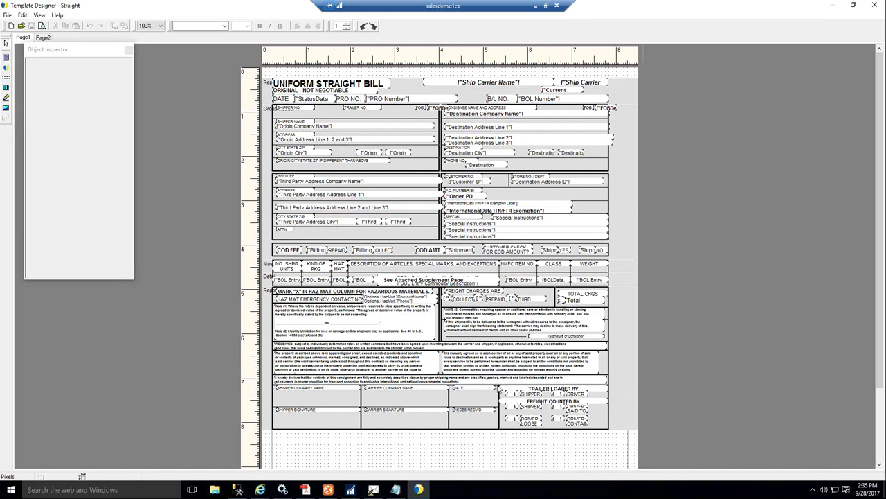
{"action": "double_click", "coordinate": [512, 365]}
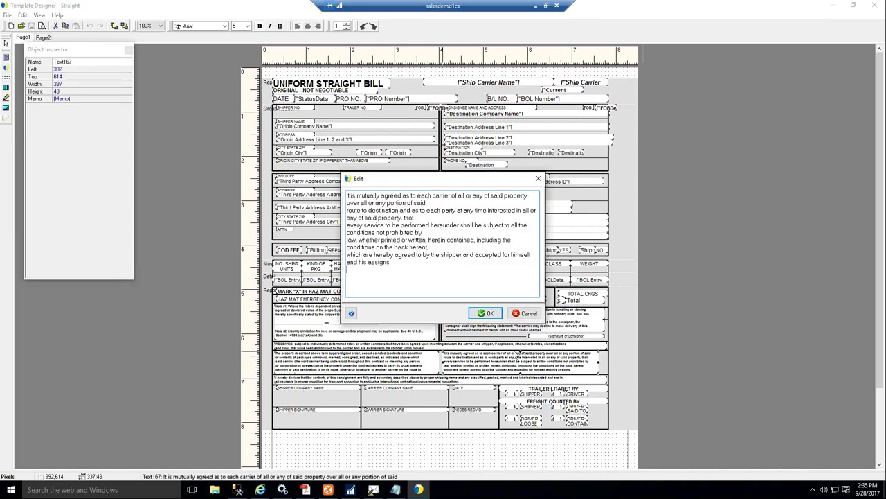
{"action": "left_click", "coordinate": [525, 313]}
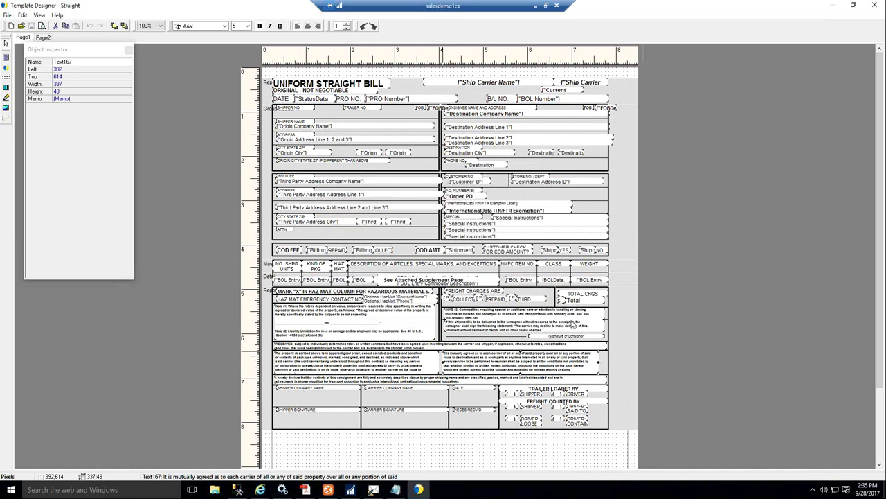
{"action": "left_click", "coordinate": [526, 282]}
{"action": "right_click", "coordinate": [526, 282]}
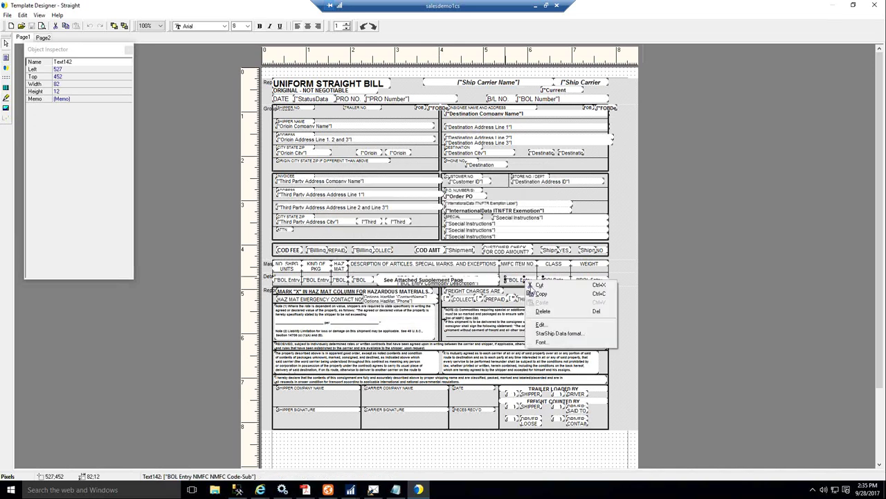
{"action": "left_click", "coordinate": [544, 326]}
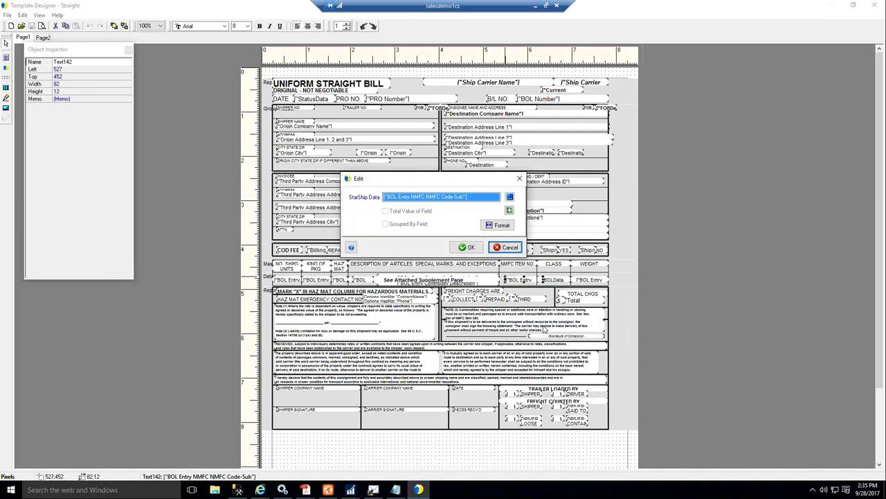
{"action": "left_click", "coordinate": [510, 197]}
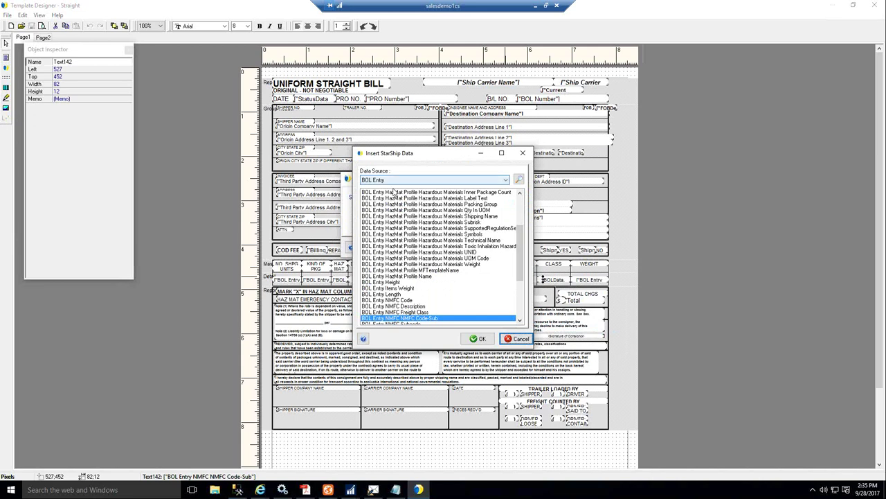
{"action": "left_click", "coordinate": [505, 181]}
{"action": "left_click_drag", "start_coordinate": [511, 215], "coordinate": [507, 242]}
{"action": "left_click", "coordinate": [485, 363]}
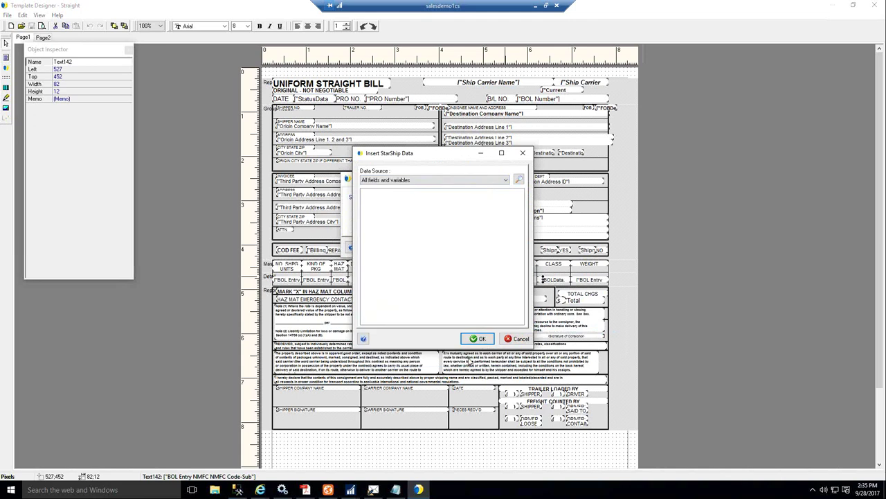
{"action": "left_click", "coordinate": [512, 339]}
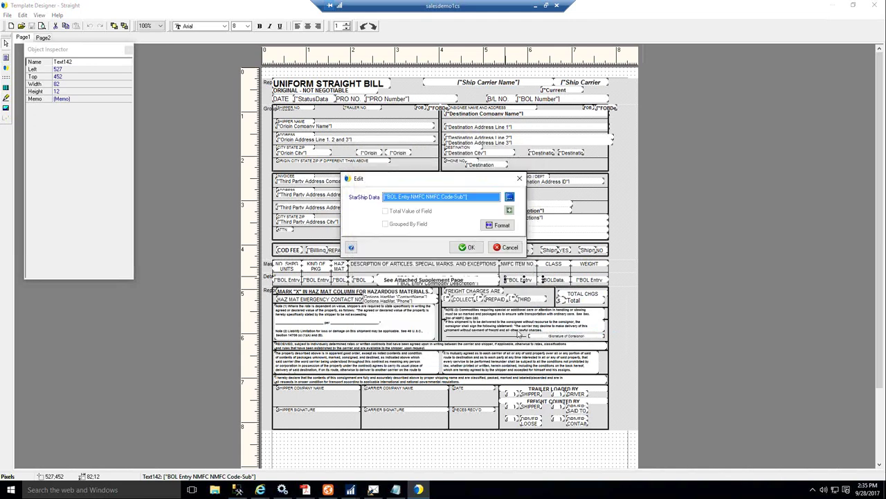
{"action": "left_click", "coordinate": [500, 247]}
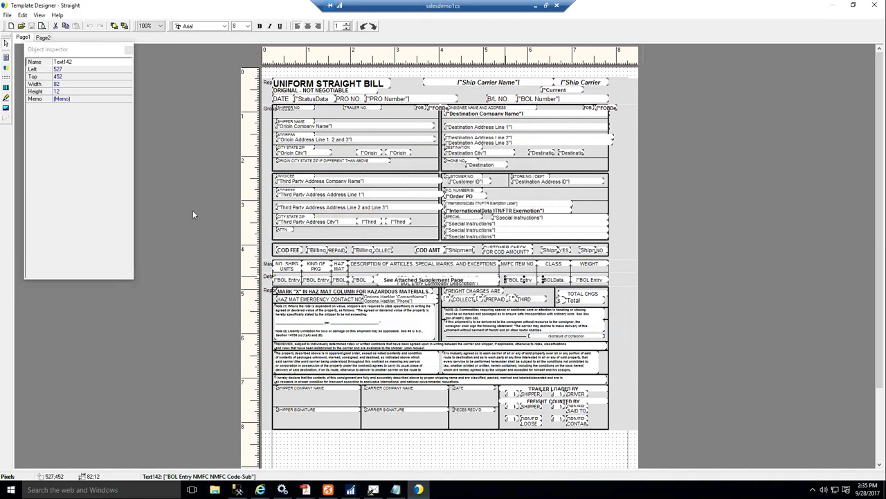
{"action": "left_click", "coordinate": [7, 14]}
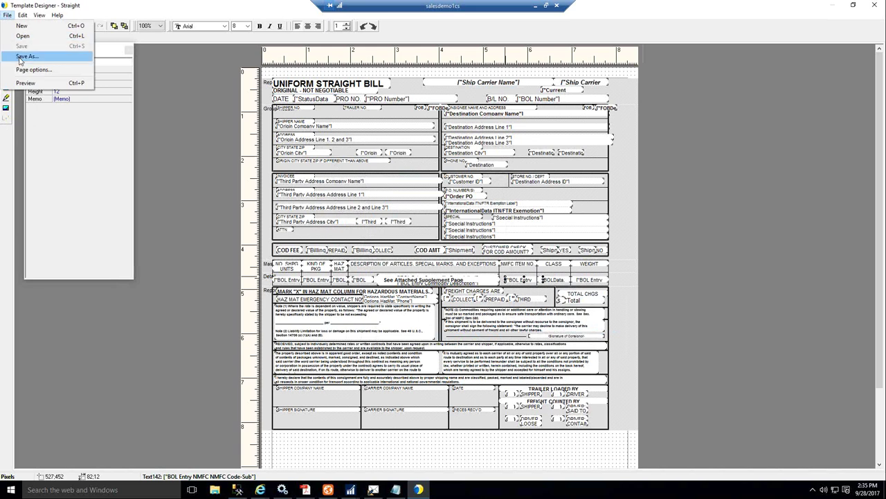
{"action": "left_click", "coordinate": [27, 56]}
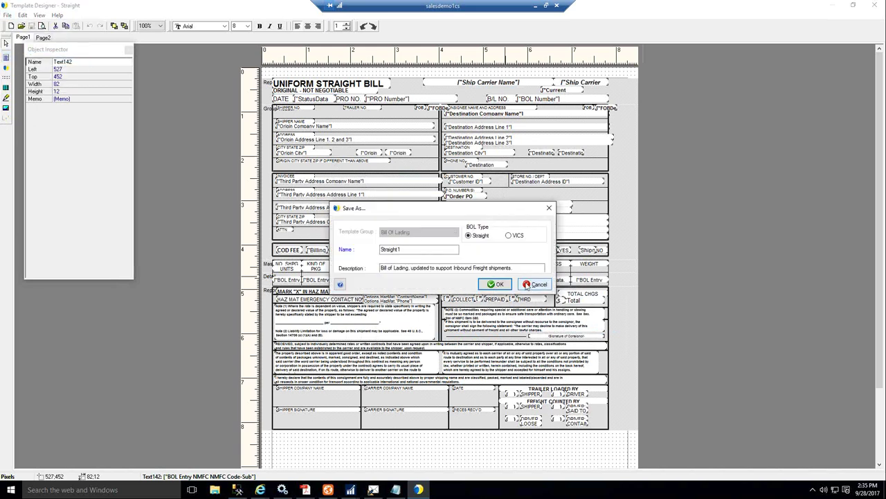
{"action": "left_click", "coordinate": [531, 285]}
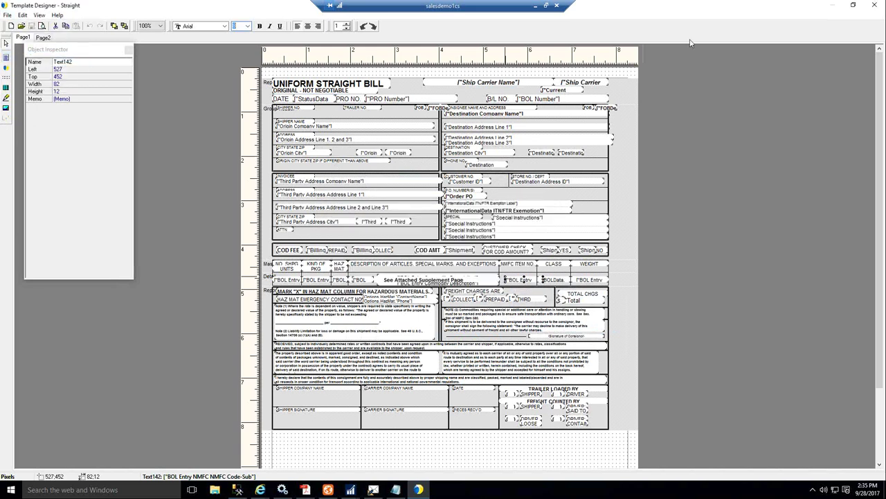
{"action": "left_click", "coordinate": [875, 6]}
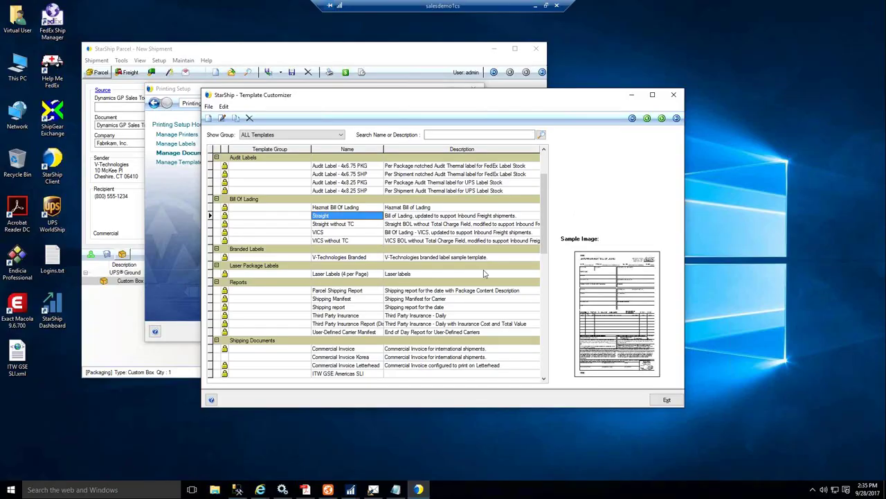
- Open Commercial Invoice Letterhead's document settings, which auto-print only for recipients in France
{"action": "left_click", "coordinate": [667, 400]}
{"action": "left_click", "coordinate": [178, 152]}
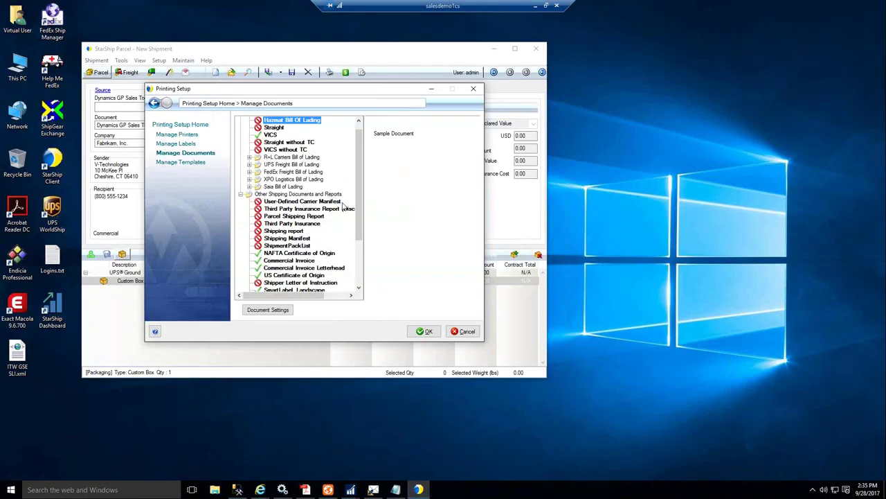
{"action": "double_click", "coordinate": [298, 269]}
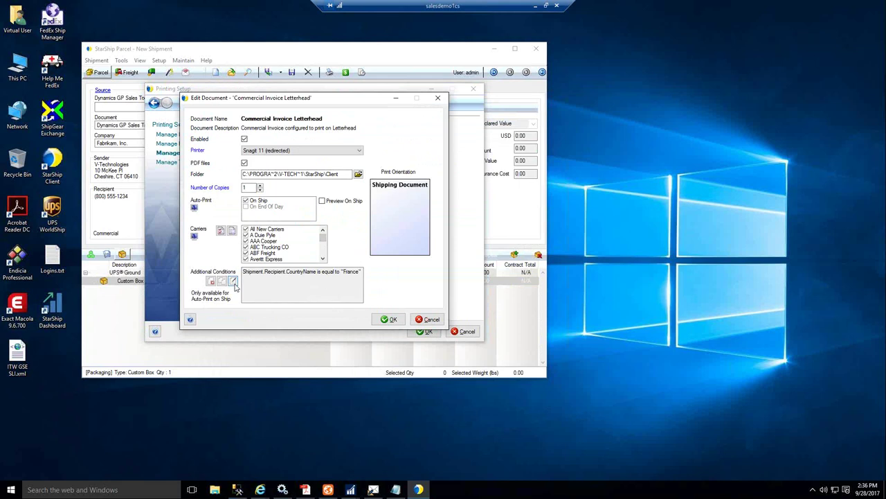
- Review the additional auto-print condition: CountryName is equal to France
{"action": "left_click", "coordinate": [233, 282]}
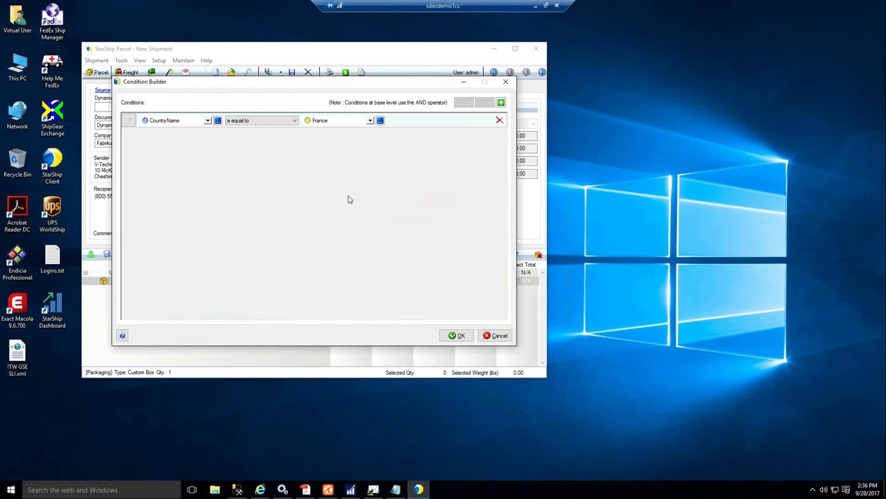
{"action": "left_click", "coordinate": [208, 121]}
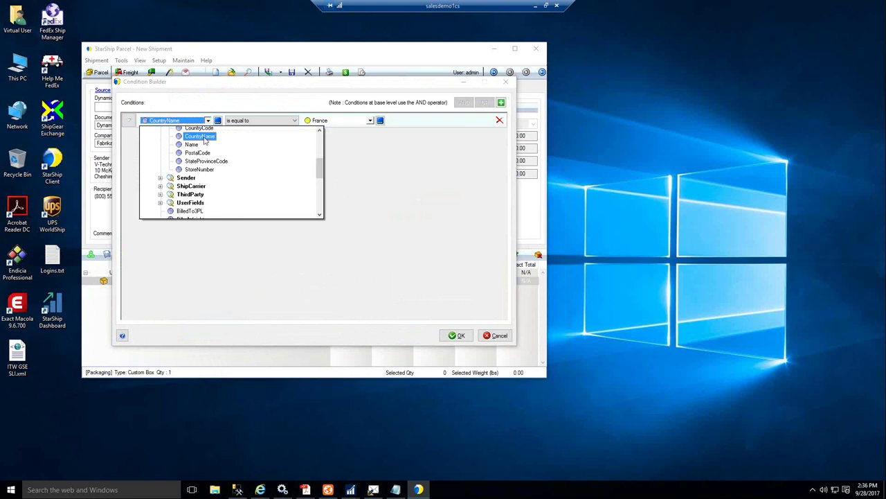
{"action": "left_click", "coordinate": [201, 137]}
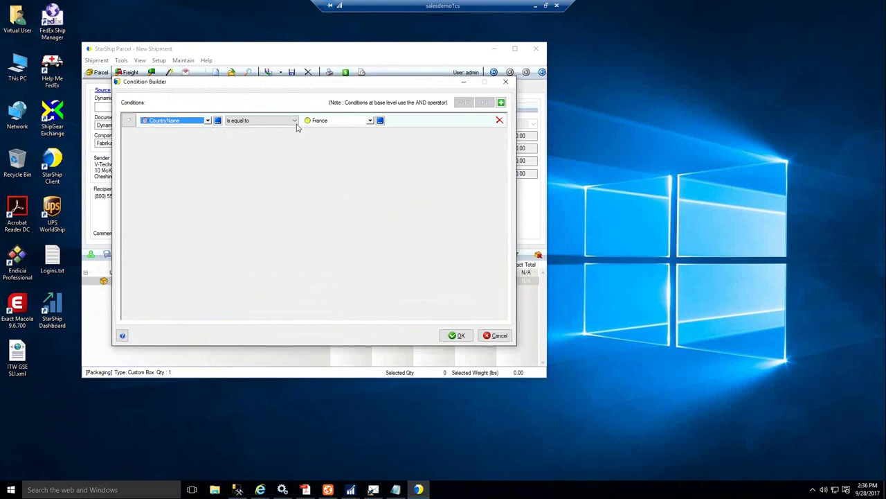
{"action": "left_click", "coordinate": [296, 120]}
{"action": "left_click", "coordinate": [297, 122]}
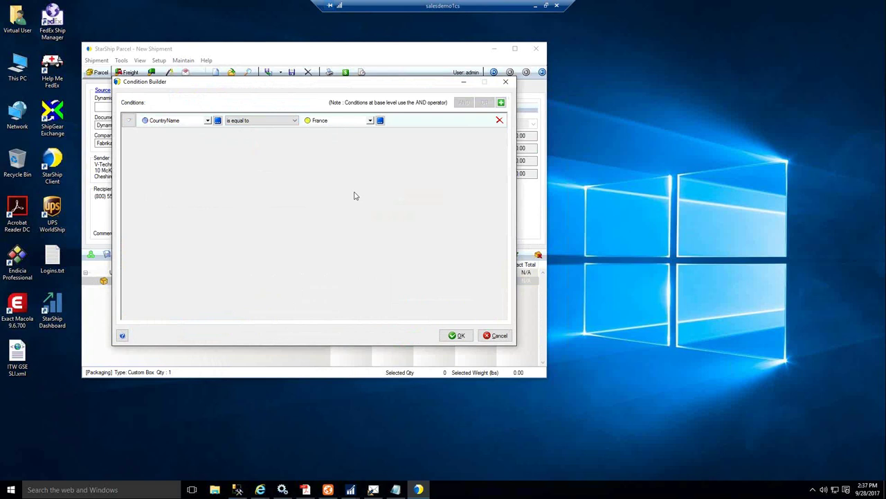
- Cancel the condition builder, document settings and printing setup without saving changes
{"action": "left_click", "coordinate": [496, 335]}
{"action": "left_click", "coordinate": [428, 319]}
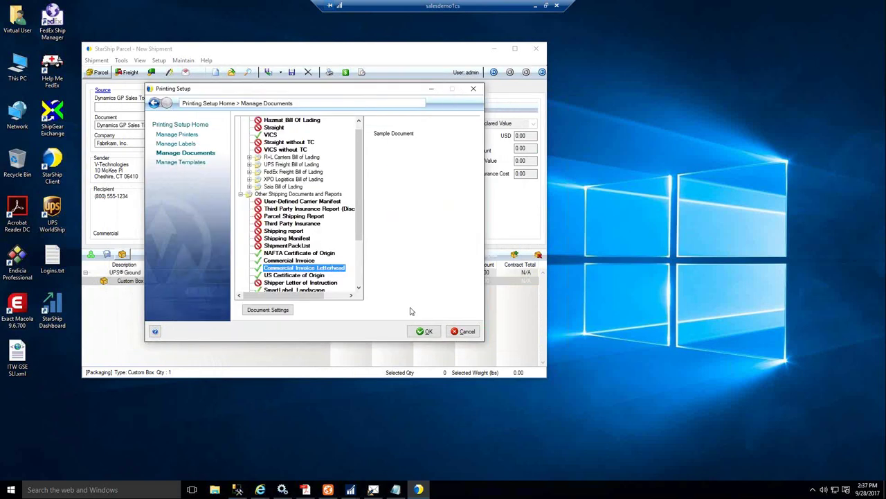
{"action": "left_click", "coordinate": [462, 331]}
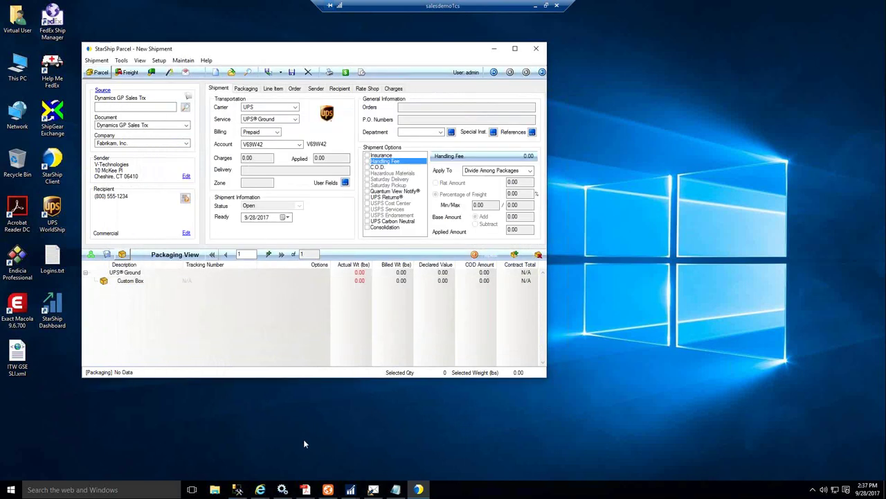
{"action": "left_click", "coordinate": [374, 489]}
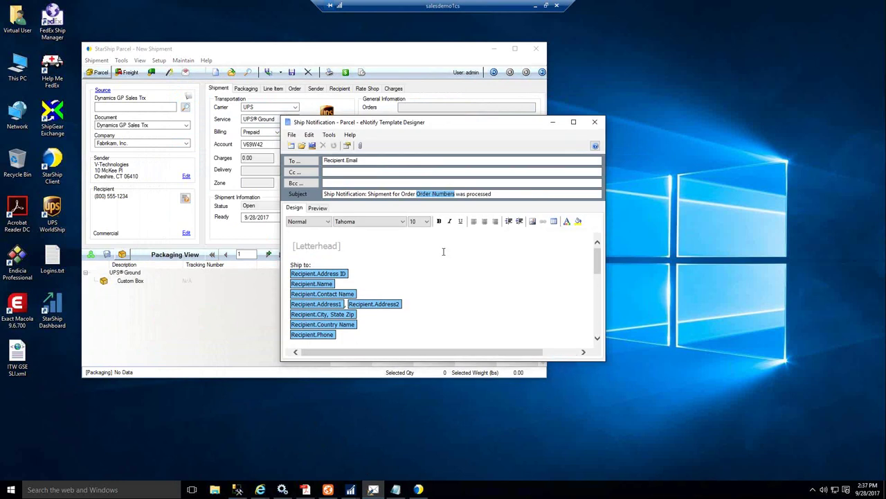
{"action": "left_click", "coordinate": [573, 122]}
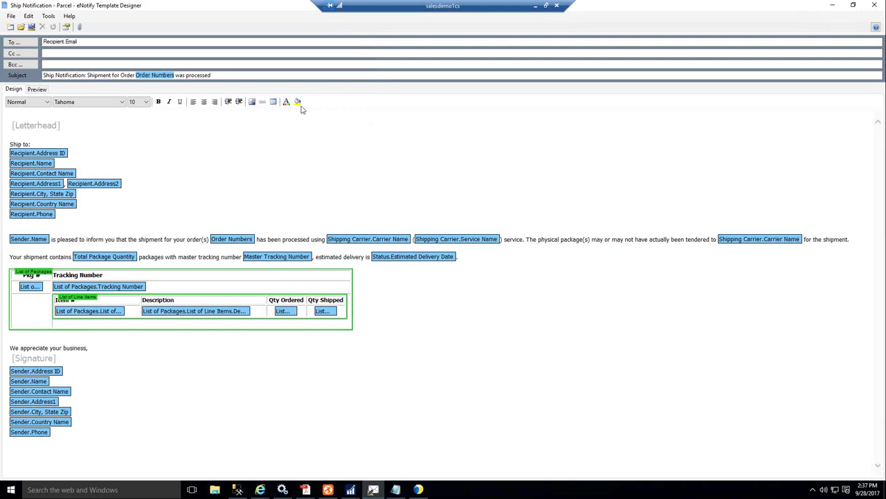
{"action": "left_click", "coordinate": [79, 27]}
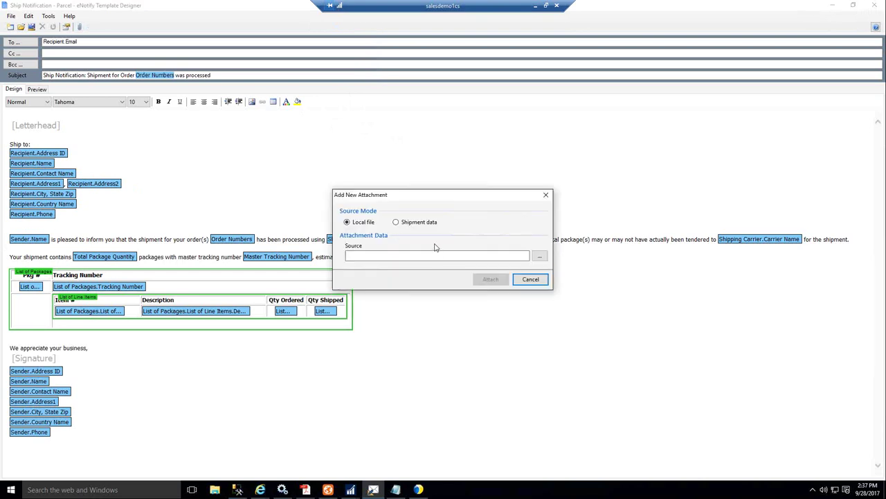
{"action": "left_click", "coordinate": [395, 222]}
{"action": "left_click", "coordinate": [528, 258]}
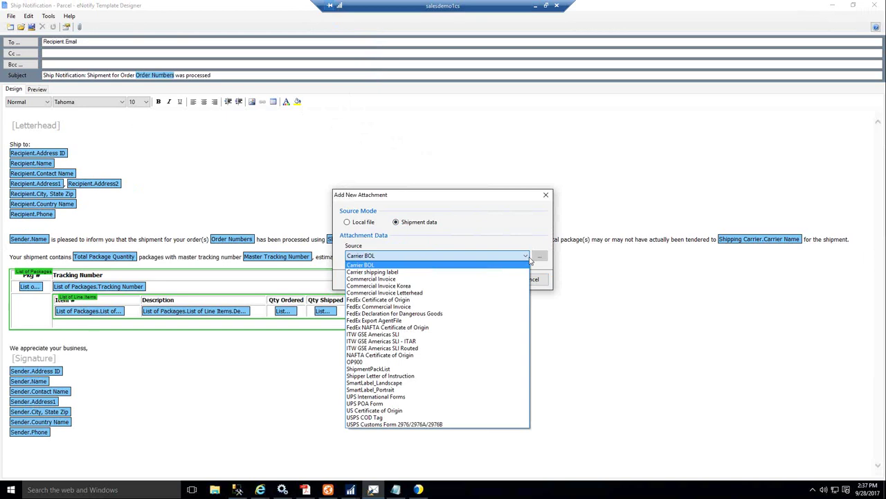
{"action": "left_click", "coordinate": [518, 234]}
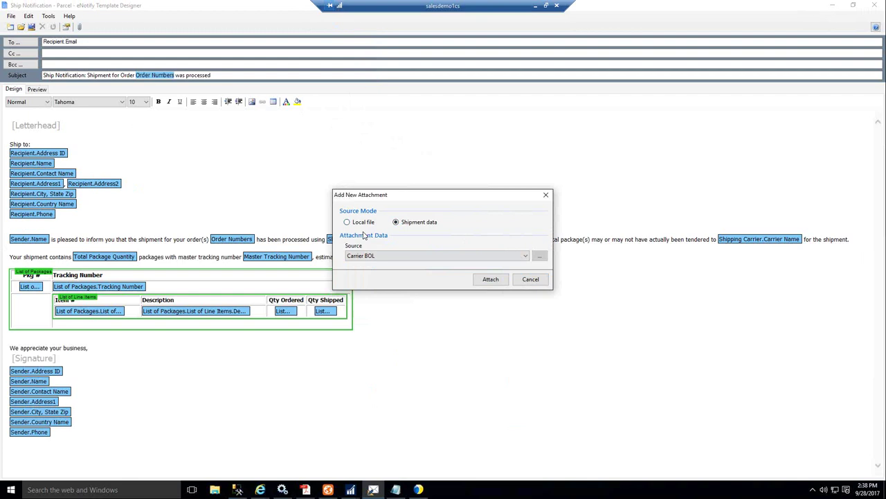
{"action": "left_click", "coordinate": [545, 280]}
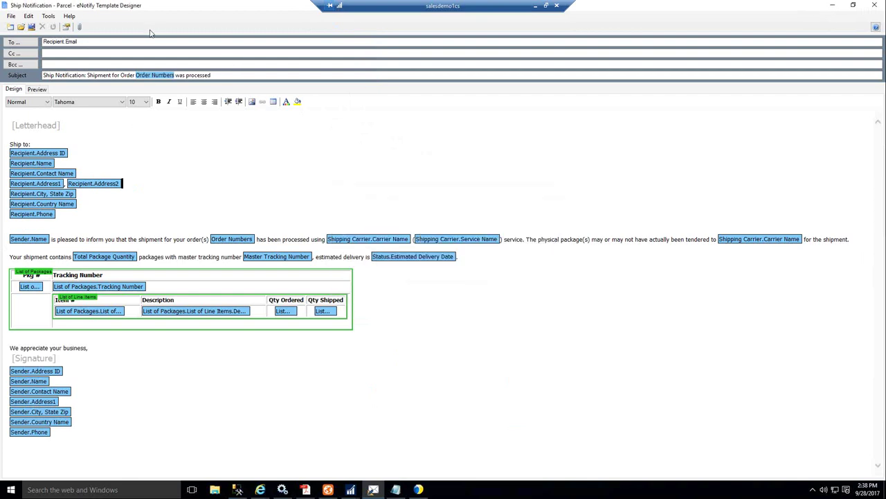
{"action": "left_click", "coordinate": [67, 27]}
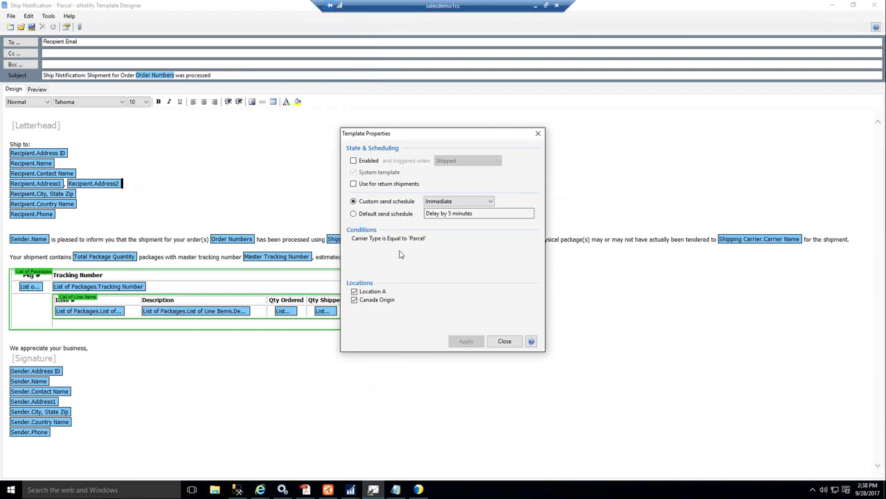
{"action": "right_click", "coordinate": [411, 249]}
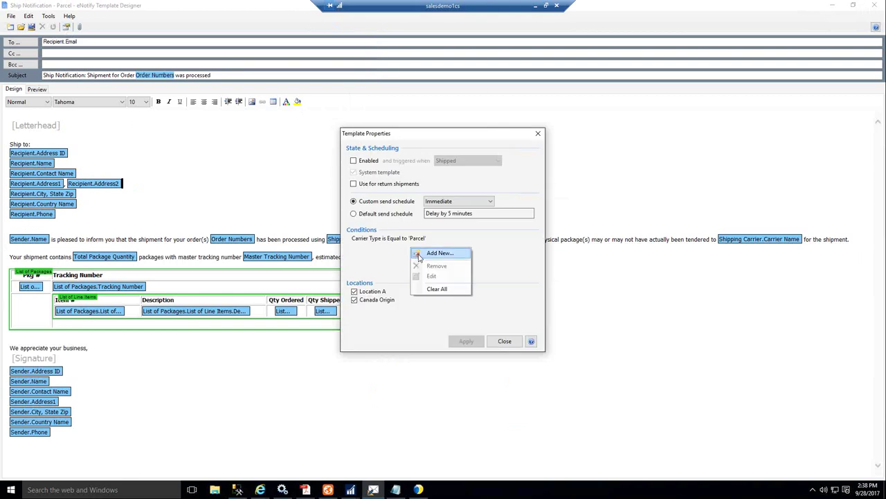
{"action": "left_click", "coordinate": [420, 255]}
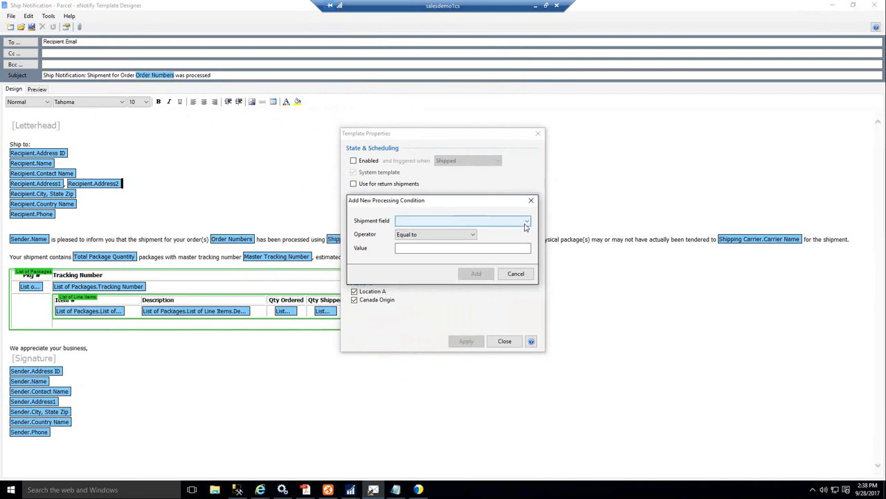
{"action": "left_click", "coordinate": [525, 222]}
{"action": "left_click", "coordinate": [530, 201]}
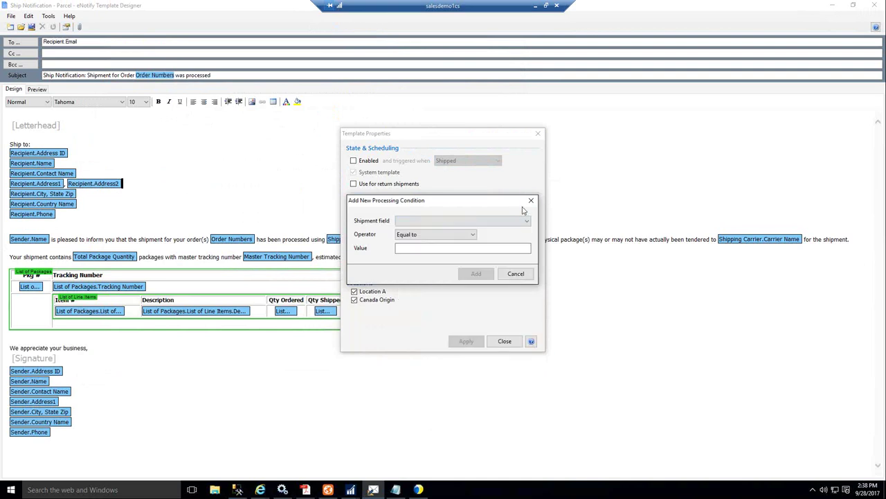
{"action": "left_click", "coordinate": [531, 201]}
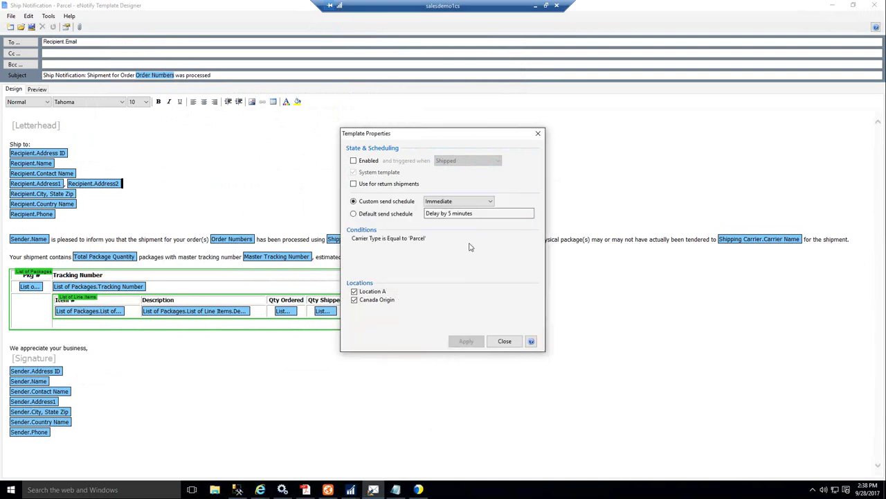
{"action": "left_click", "coordinate": [491, 201]}
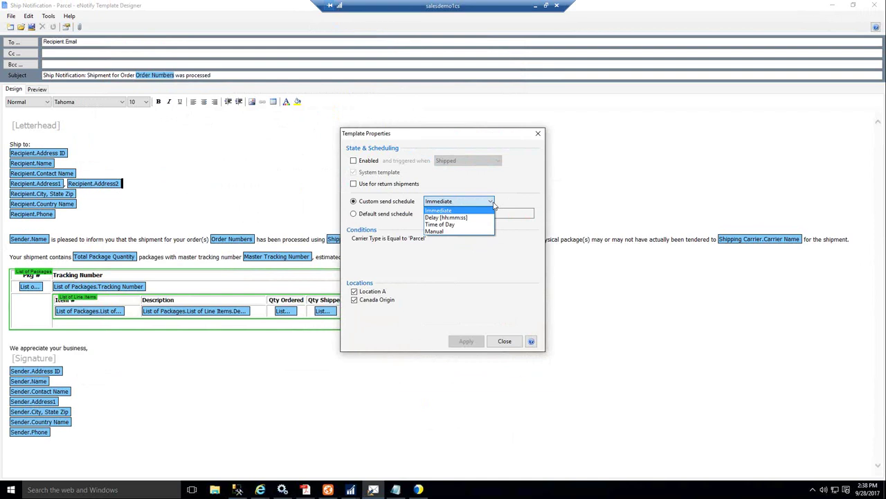
{"action": "left_click", "coordinate": [522, 167]}
{"action": "left_click", "coordinate": [539, 134]}
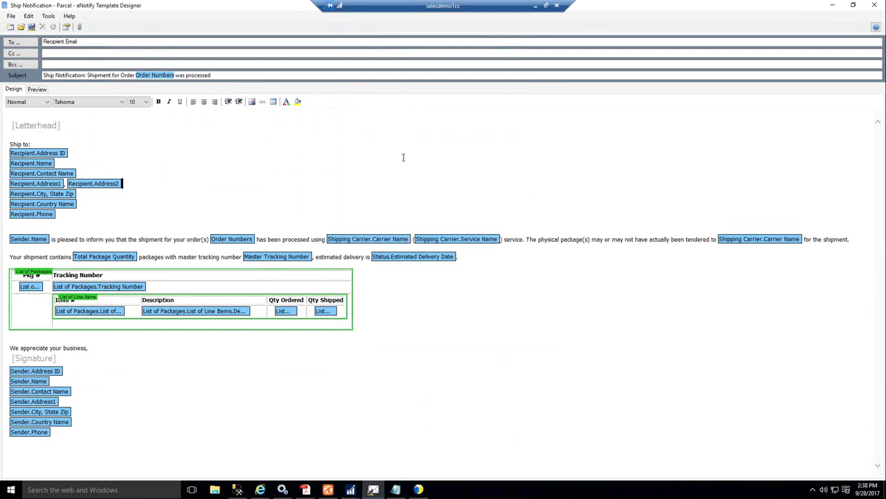
- Minimize the template designer and bring the StarShip Dashboard browser window forward
{"action": "left_click", "coordinate": [833, 10]}
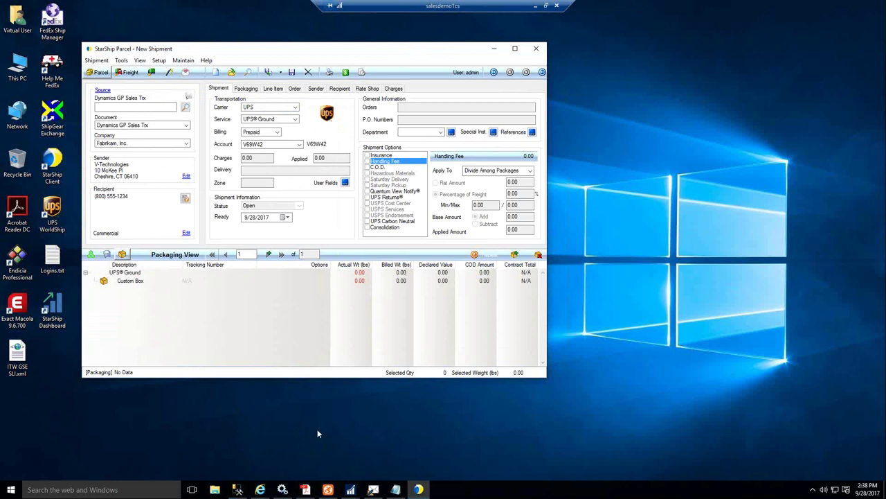
{"action": "left_click", "coordinate": [260, 490]}
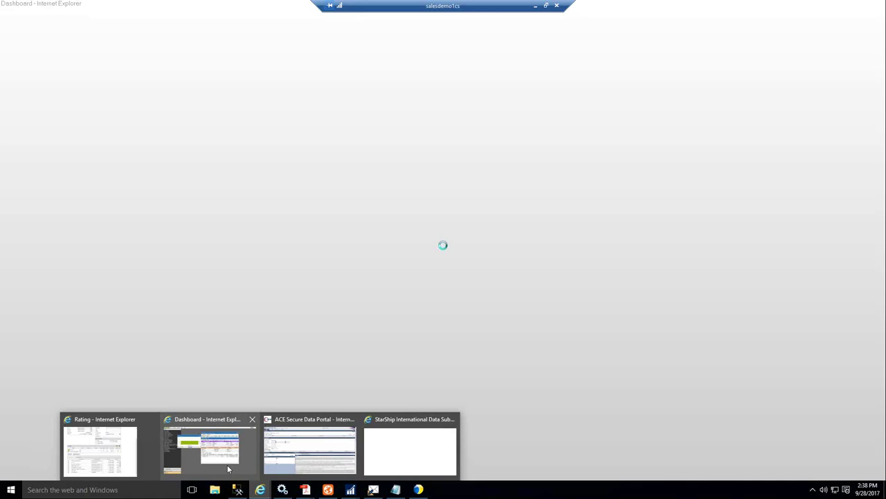
{"action": "left_click", "coordinate": [227, 465]}
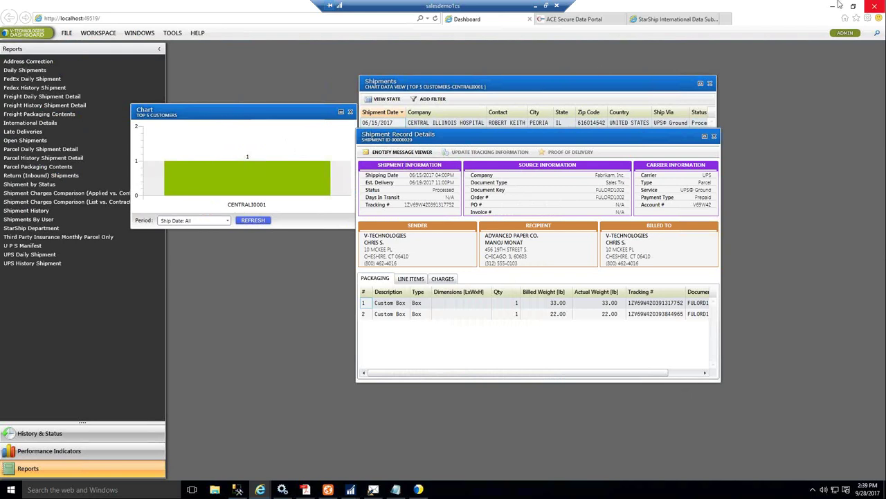
- Try a shipment search by Tracking number, then cancel it
{"action": "left_click", "coordinate": [877, 36]}
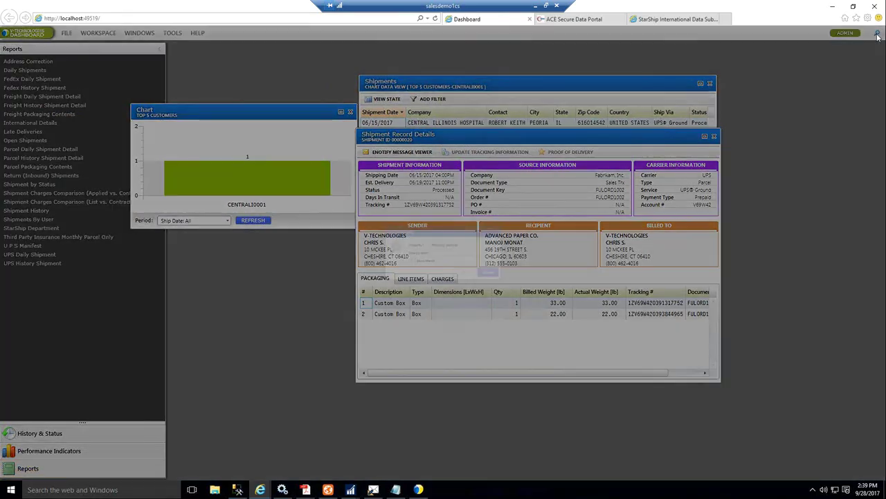
{"action": "left_click", "coordinate": [529, 241]}
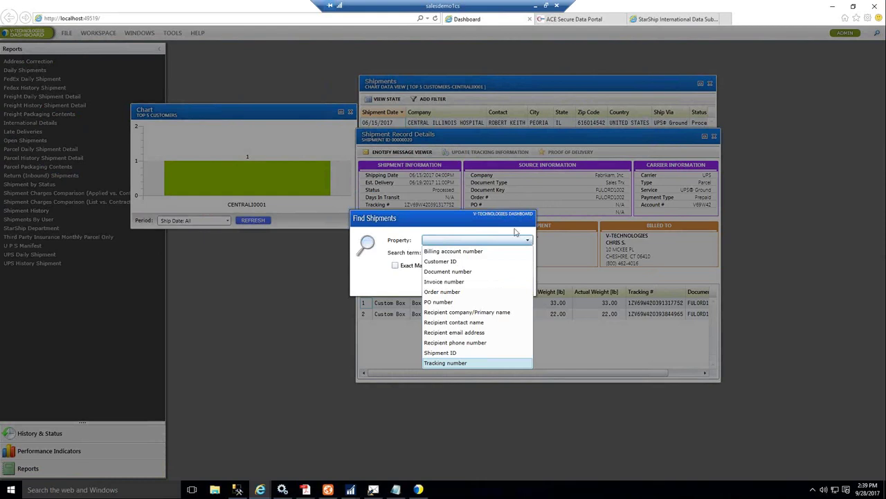
{"action": "left_click", "coordinate": [525, 232]}
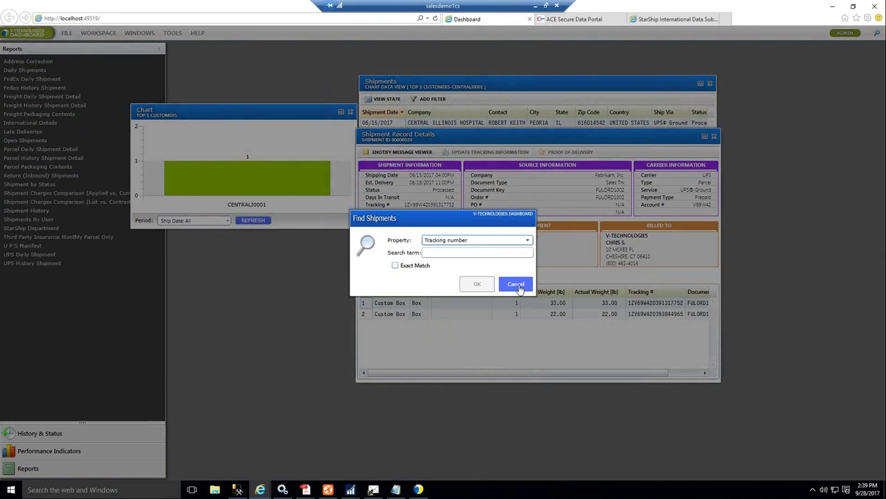
{"action": "left_click", "coordinate": [516, 284]}
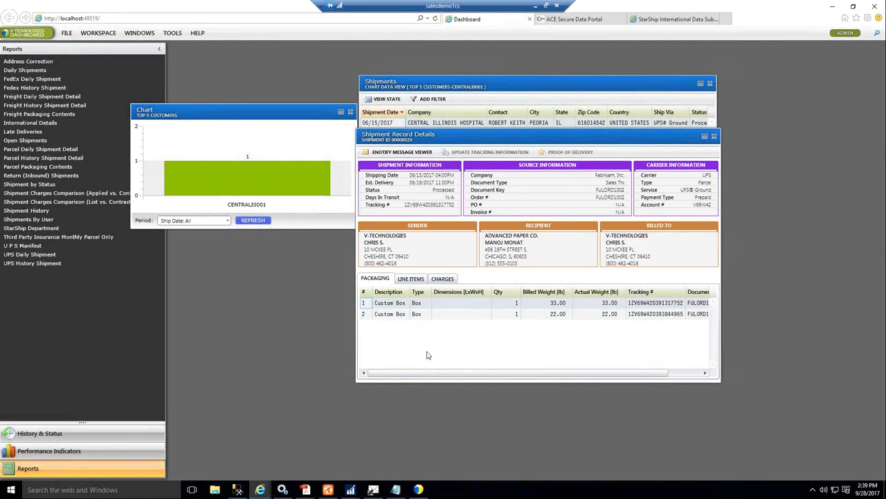
- View the shipment's line items, then its freight charges: list $35.96, contract $26.96, applied $31.00
{"action": "left_click", "coordinate": [418, 280]}
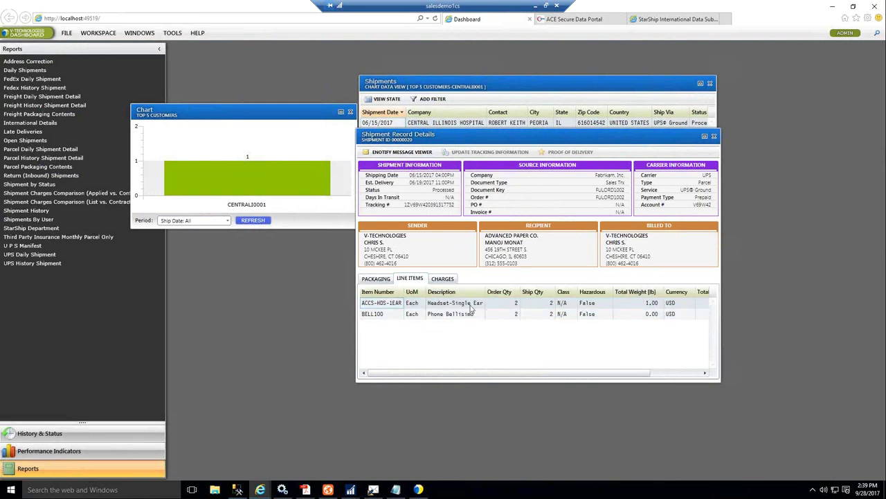
{"action": "left_click", "coordinate": [442, 279]}
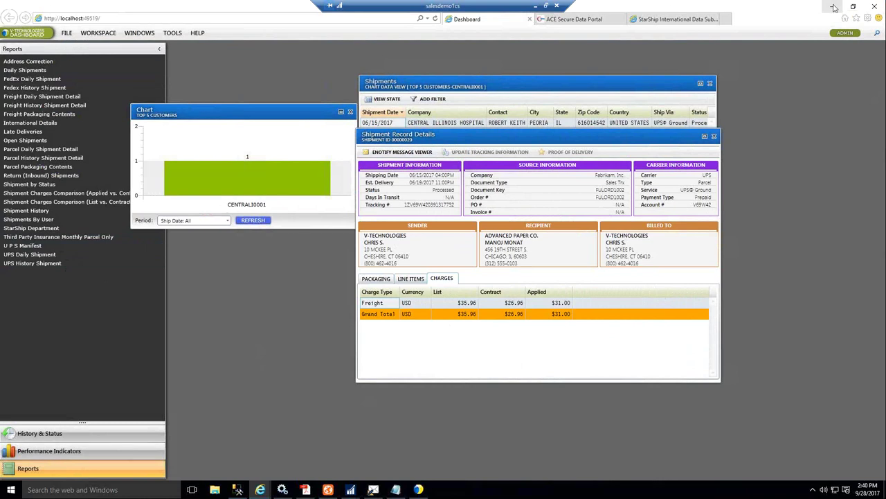
- Minimize the Dashboard browser to reveal StarShip Parcel's blank UPS Ground New Shipment window
{"action": "left_click", "coordinate": [834, 7]}
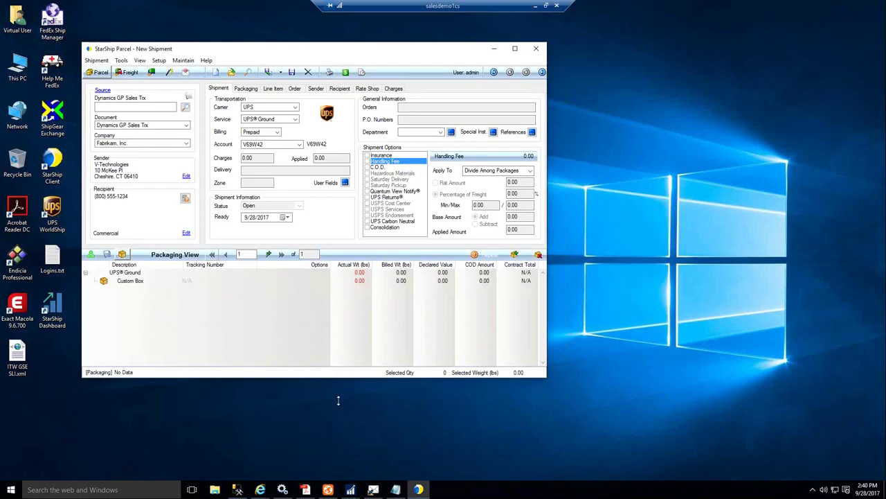